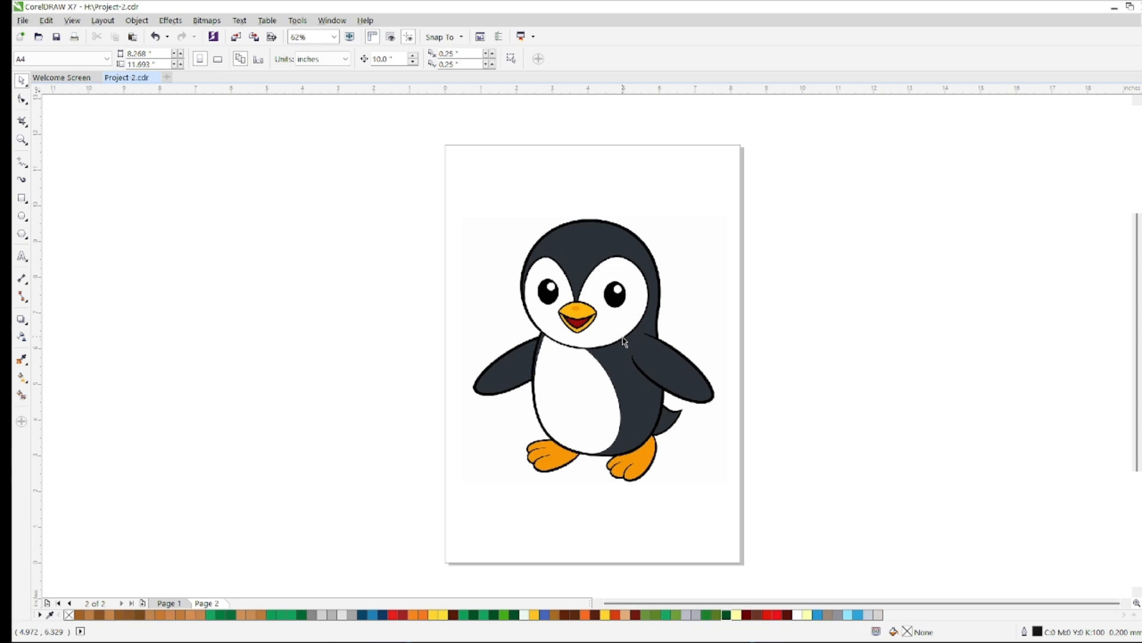
# Examine the penguin reference image closely, from the face down to the feet
pyautogui.scroll(2, 623, 341)
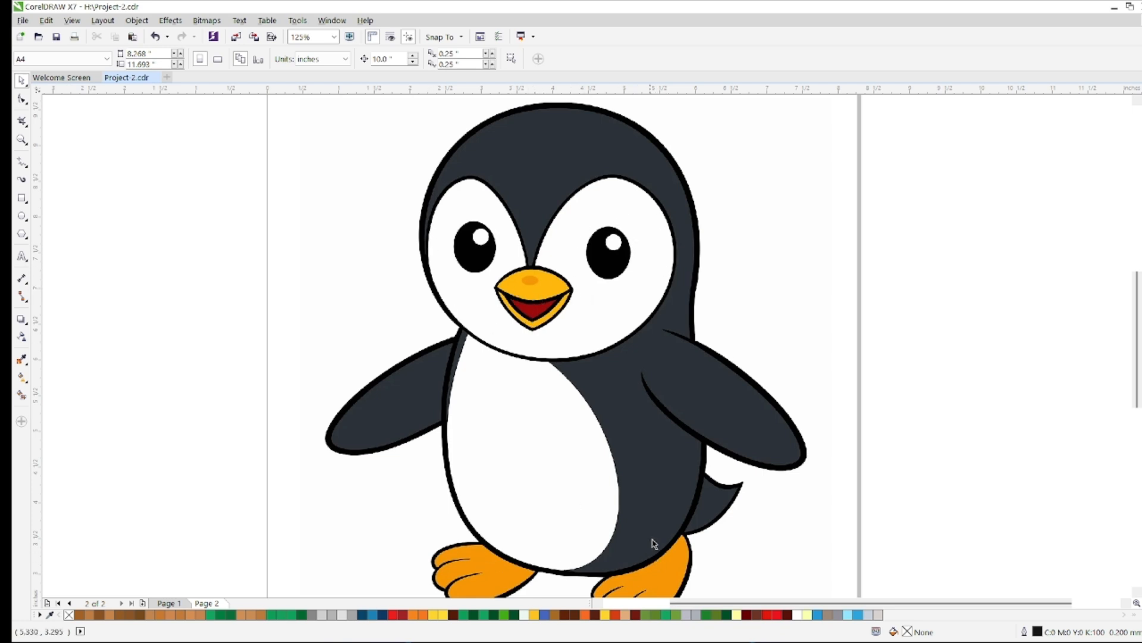
pyautogui.scroll(-2, 713, 490)
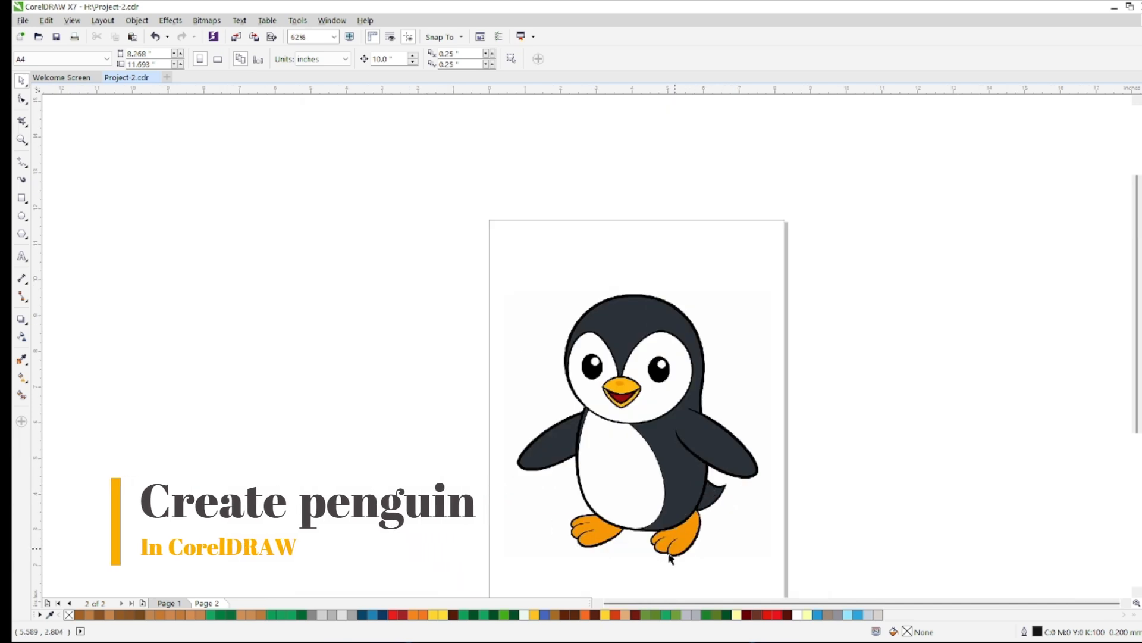
pyautogui.scroll(2, 663, 568)
pyautogui.scroll(-2, 664, 568)
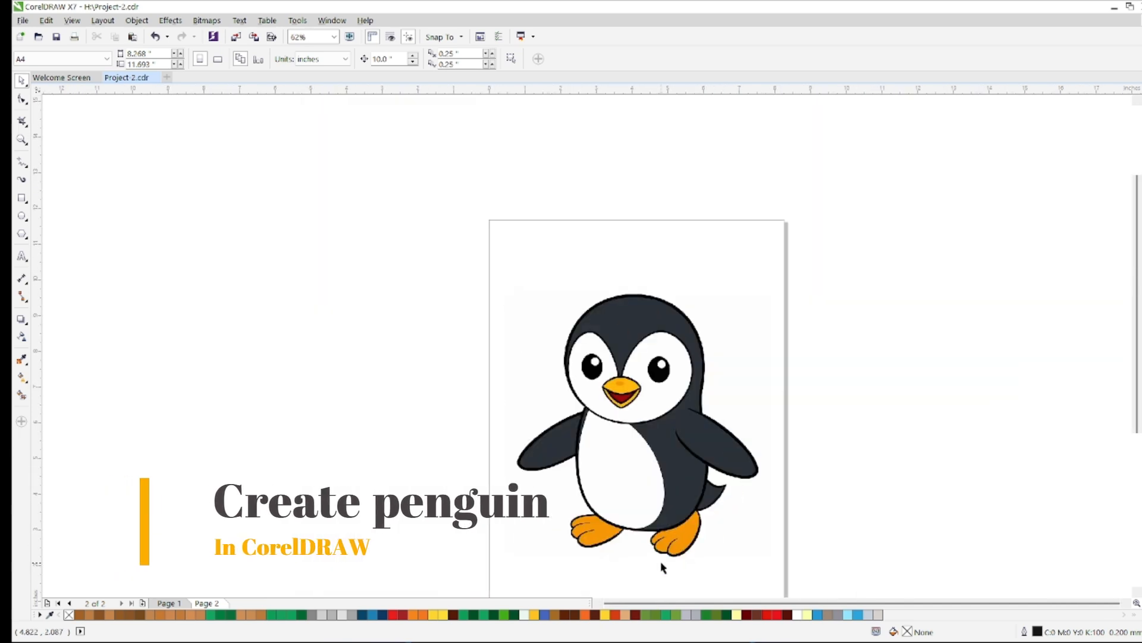
pyautogui.scroll(-3, 1136, 309)
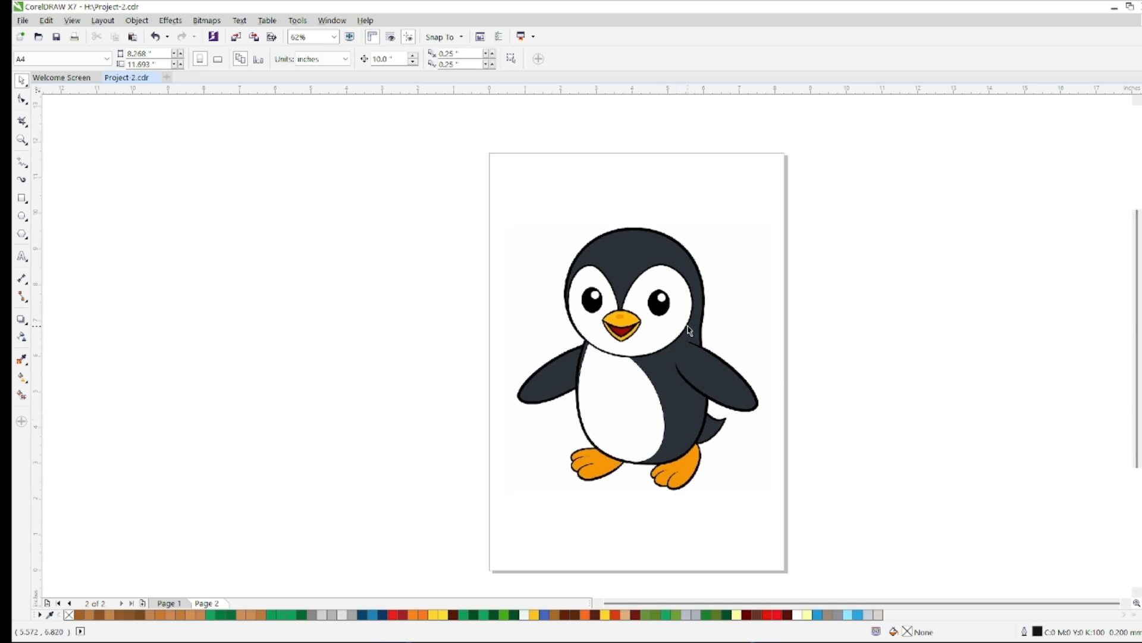
pyautogui.scroll(2, 689, 332)
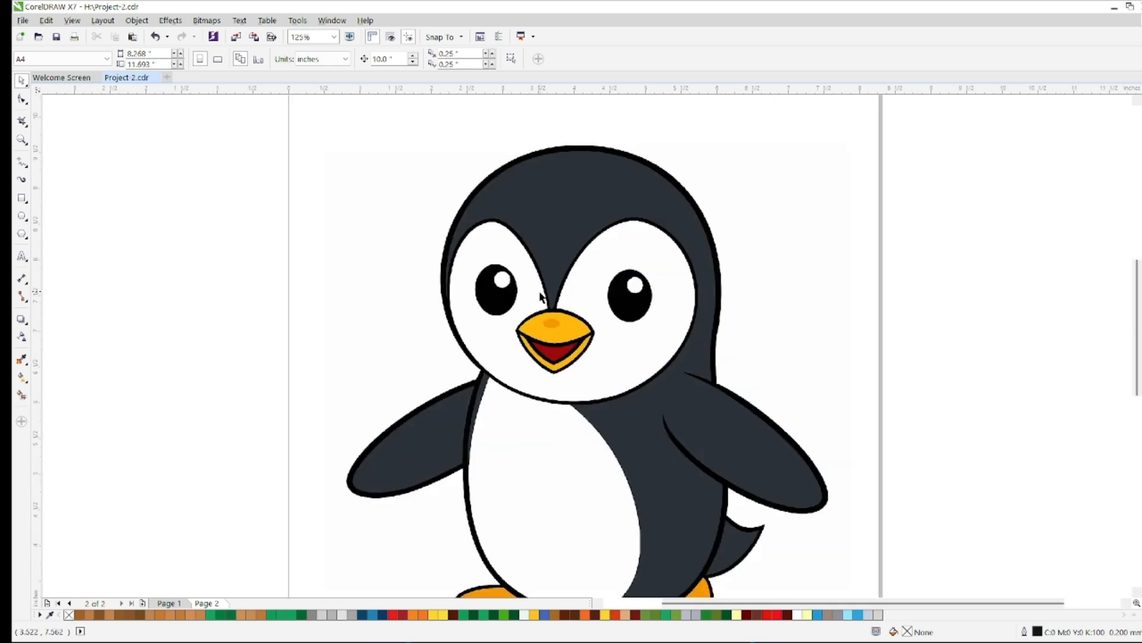
pyautogui.scroll(-2, 542, 296)
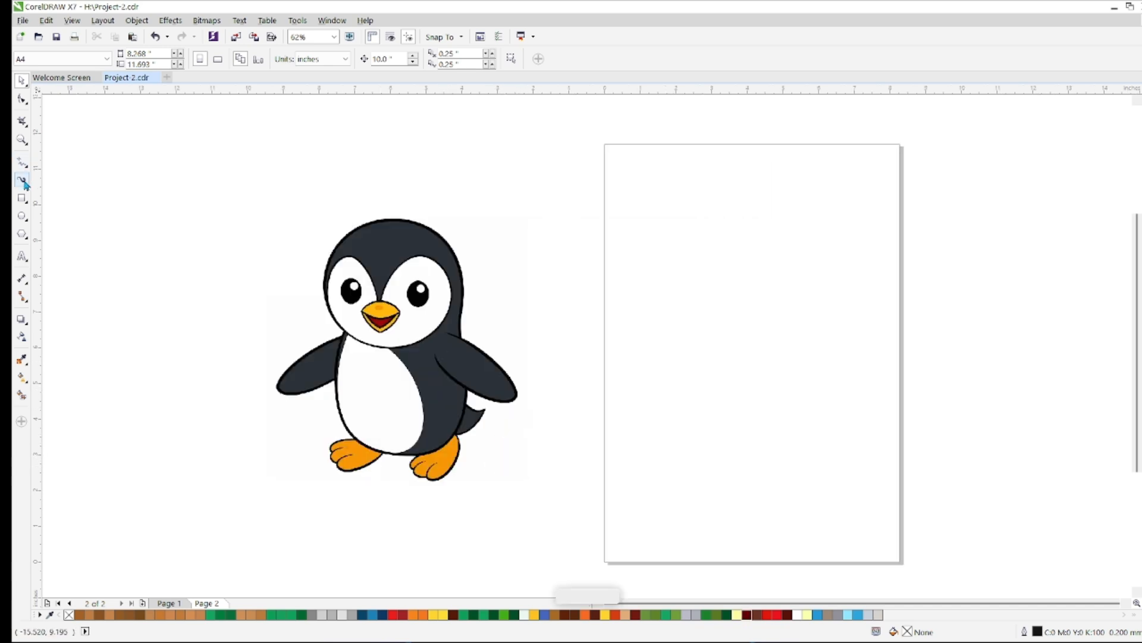
# Trace the penguin's left body contour with a Bezier curve from the neck junction down to the left foot
pyautogui.click(22, 161)
pyautogui.click(55, 202)
pyautogui.scroll(5, 229, 310)
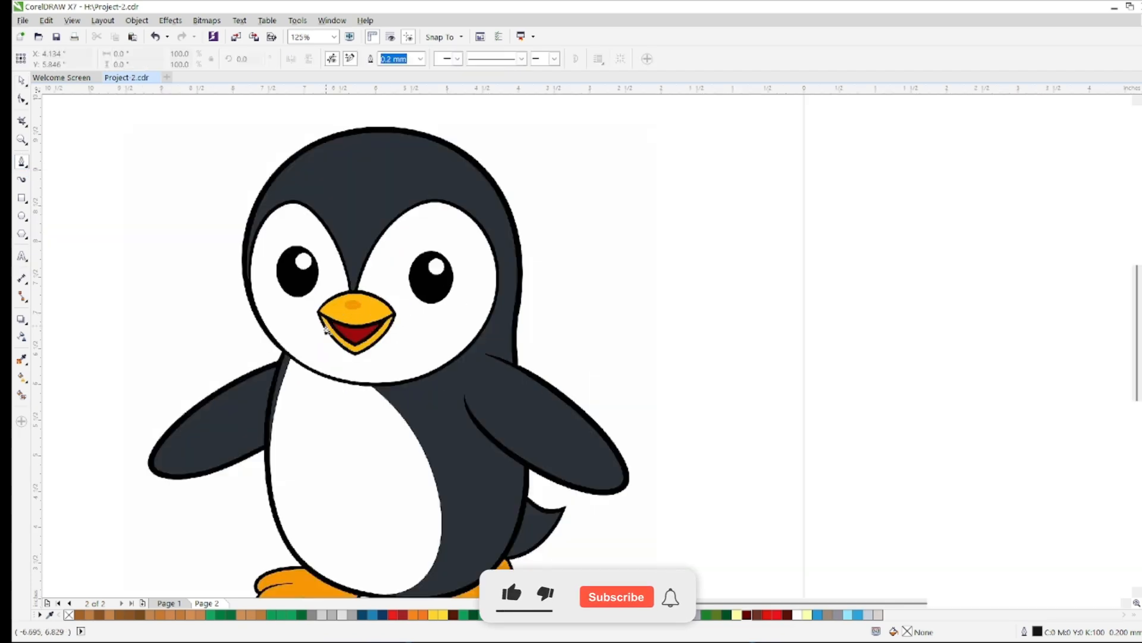
pyautogui.scroll(-1, 237, 393)
pyautogui.scroll(2, 212, 494)
pyautogui.scroll(-1, 244, 370)
pyautogui.moveTo(249, 358); pyautogui.dragTo(248, 434)
pyautogui.click(255, 504)
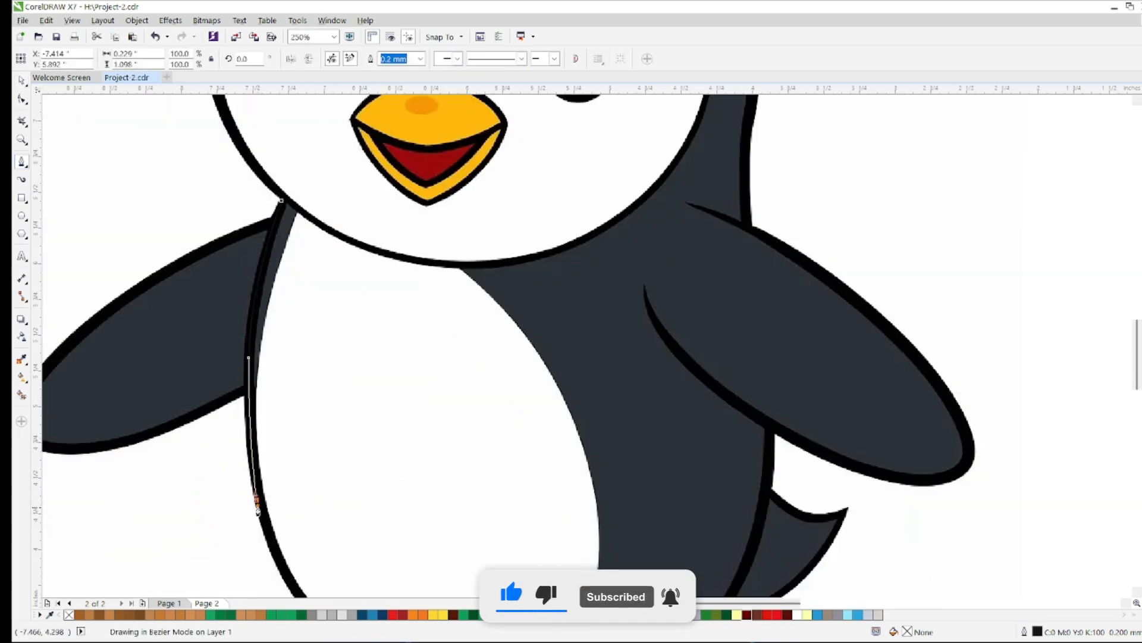
pyautogui.scroll(-5, 256, 505)
pyautogui.scroll(6, 268, 500)
pyautogui.click(351, 490)
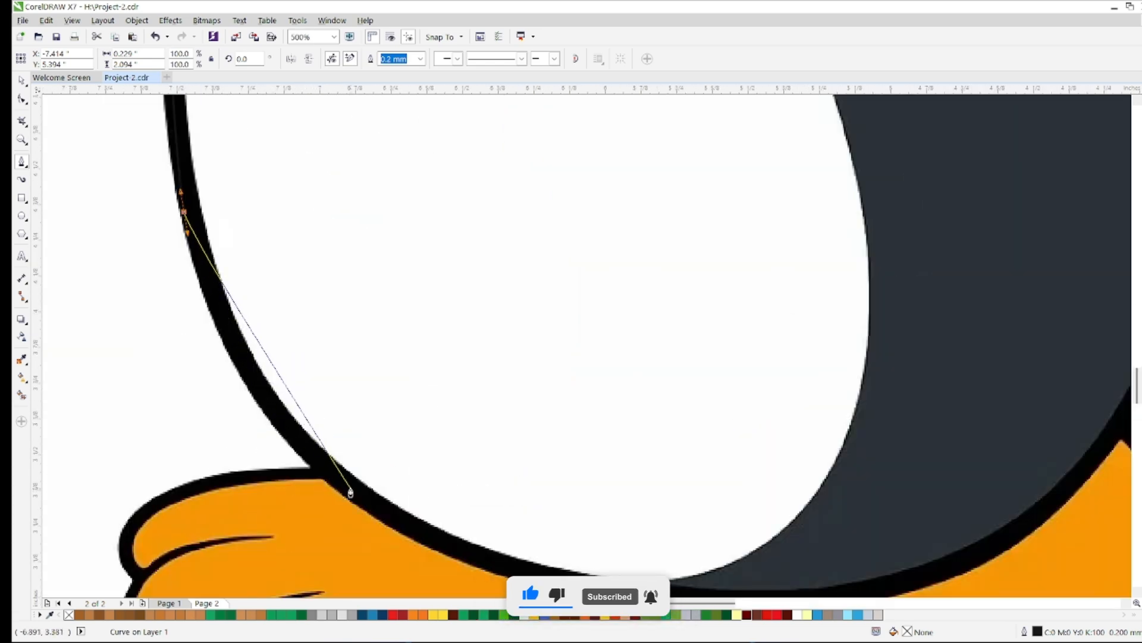
# Continue the body outline along the underside of the belly to the top of the right foot
pyautogui.scroll(-2, 350, 490)
pyautogui.scroll(-3, 535, 535)
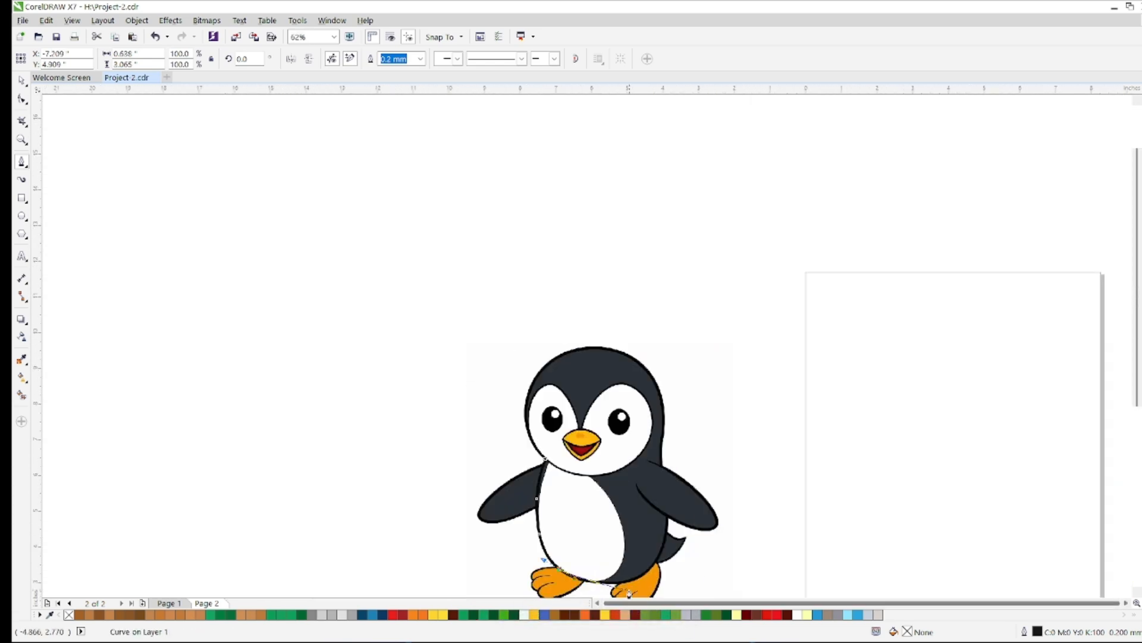
pyautogui.scroll(5, 574, 562)
pyautogui.click(485, 541)
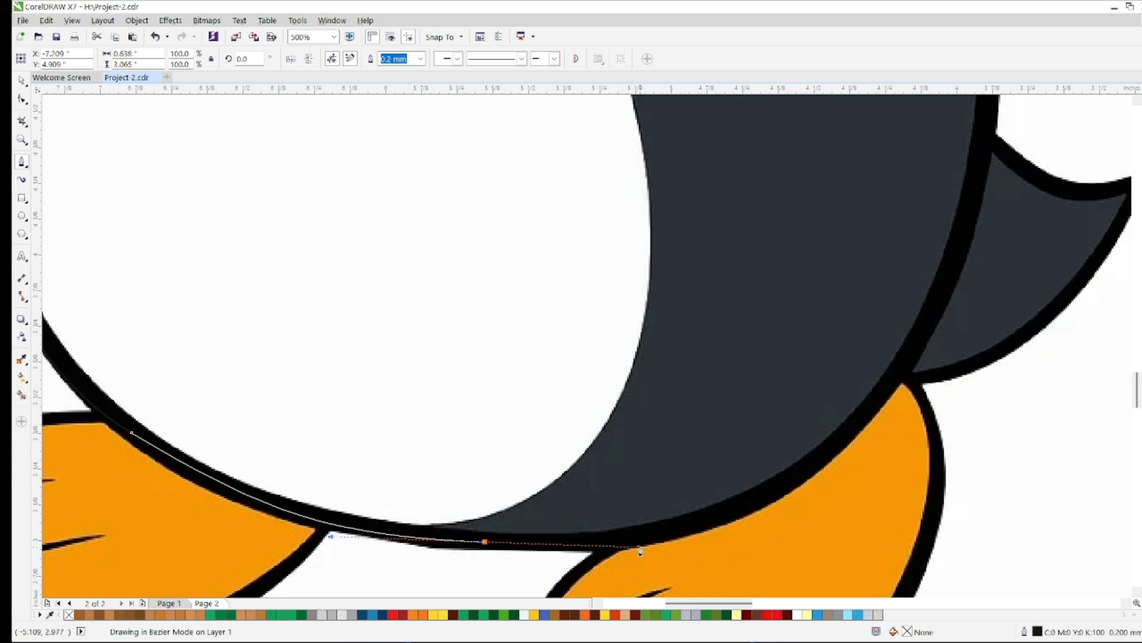
pyautogui.moveTo(835, 449); pyautogui.dragTo(886, 385)
pyautogui.scroll(-4, 887, 387)
pyautogui.scroll(2, 925, 351)
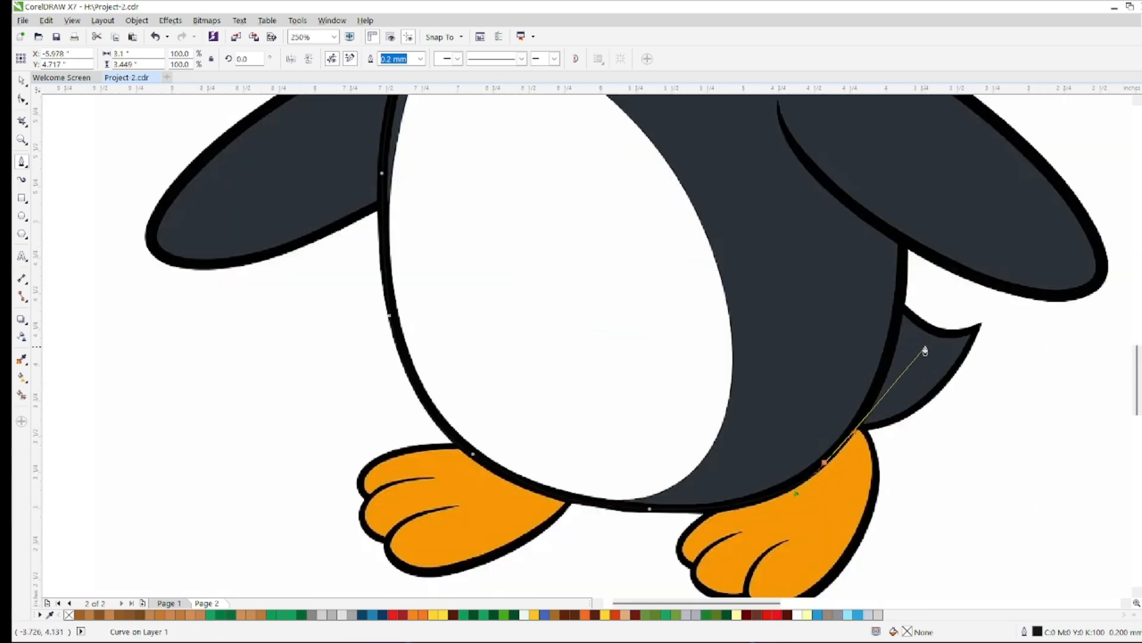
# Extend the outline up the right side past the tail and around the right flipper's lower edge and tip
pyautogui.scroll(4, 905, 166)
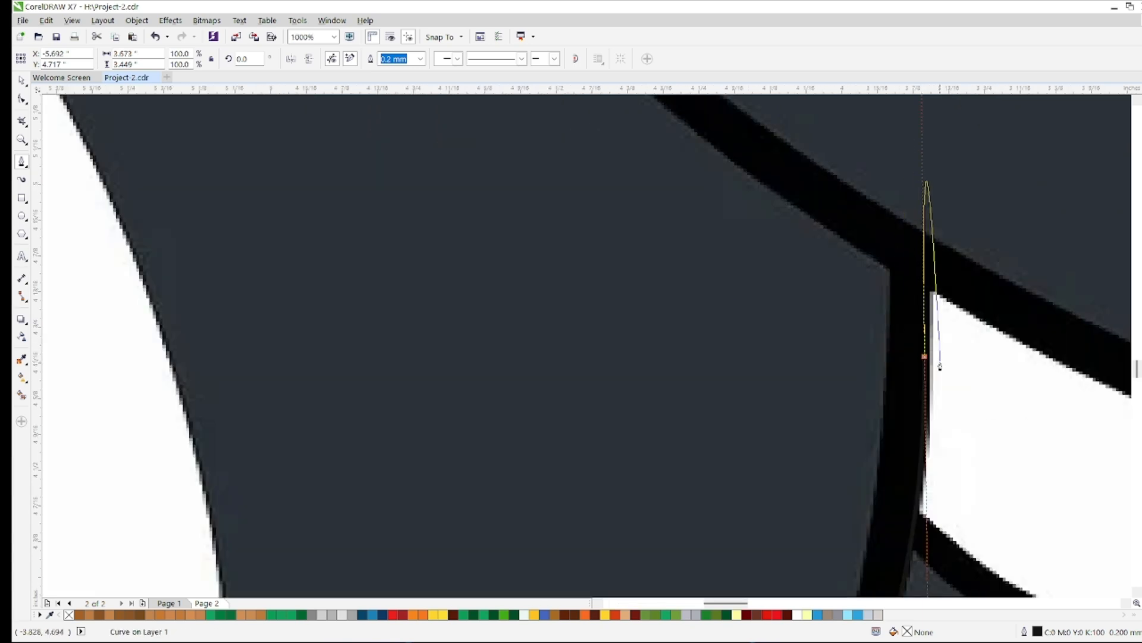
pyautogui.click(928, 285)
pyautogui.scroll(-3, 929, 285)
pyautogui.scroll(4, 956, 293)
pyautogui.moveTo(1004, 358); pyautogui.dragTo(1061, 411)
pyautogui.scroll(-4, 1061, 411)
pyautogui.scroll(2, 1107, 406)
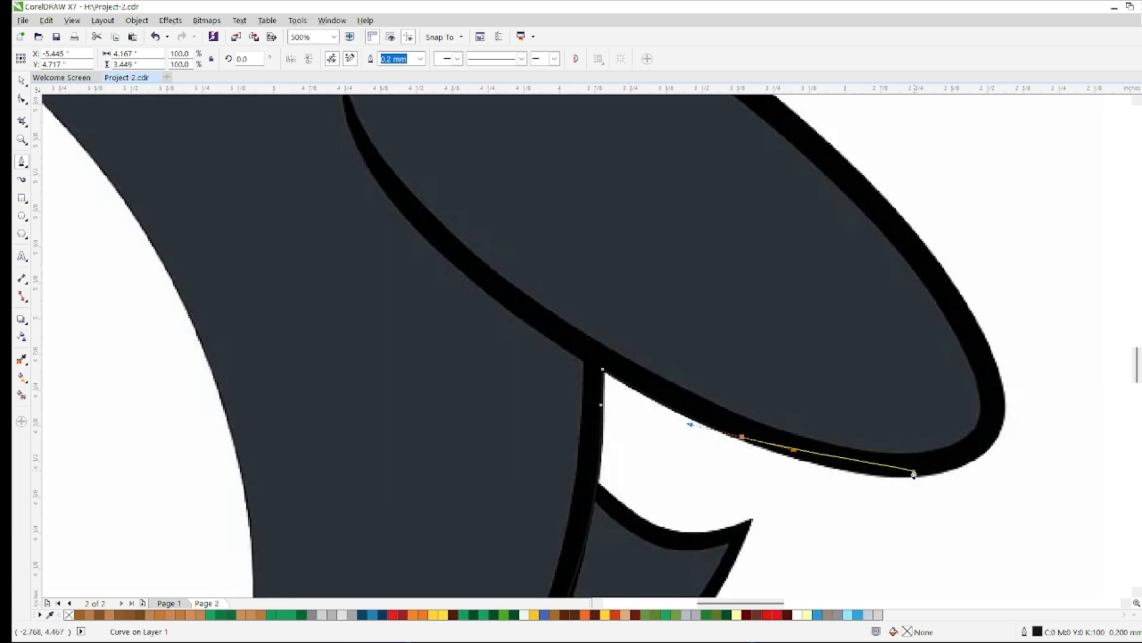
pyautogui.moveTo(975, 455); pyautogui.dragTo(916, 501)
pyautogui.scroll(2, 946, 296)
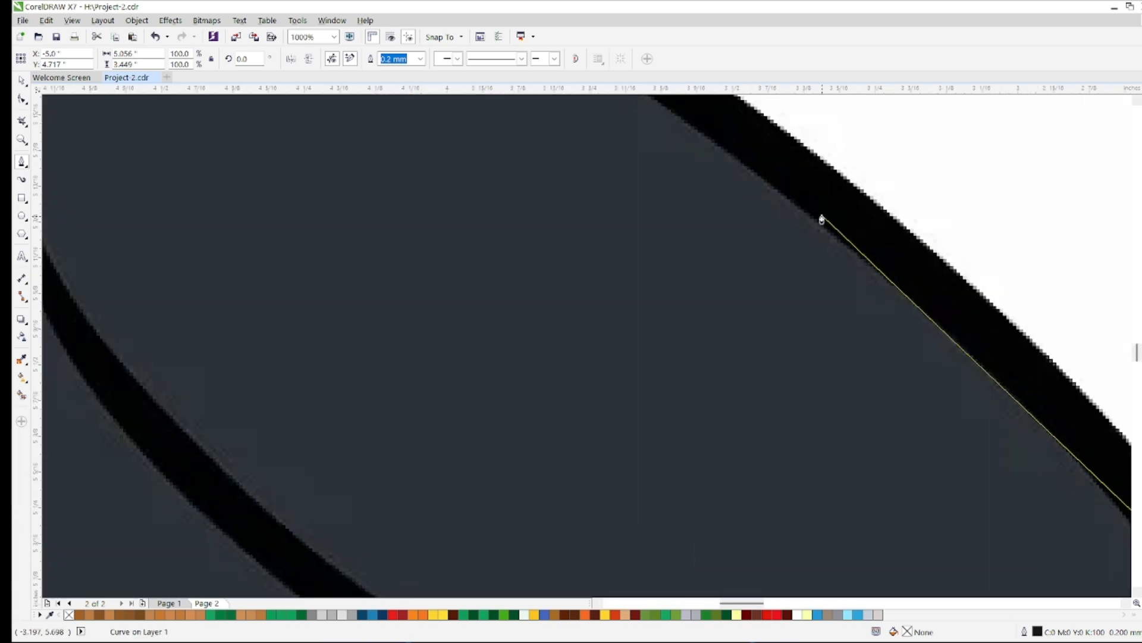
# Trace the right flipper's upper edge back to the shoulder and start up the side of the head
pyautogui.scroll(-2, 844, 234)
pyautogui.moveTo(809, 186); pyautogui.dragTo(669, 156)
pyautogui.click(630, 142)
pyautogui.scroll(-5, 630, 143)
pyautogui.scroll(3, 618, 113)
pyautogui.scroll(2, 695, 118)
pyautogui.moveTo(697, 376); pyautogui.dragTo(704, 351)
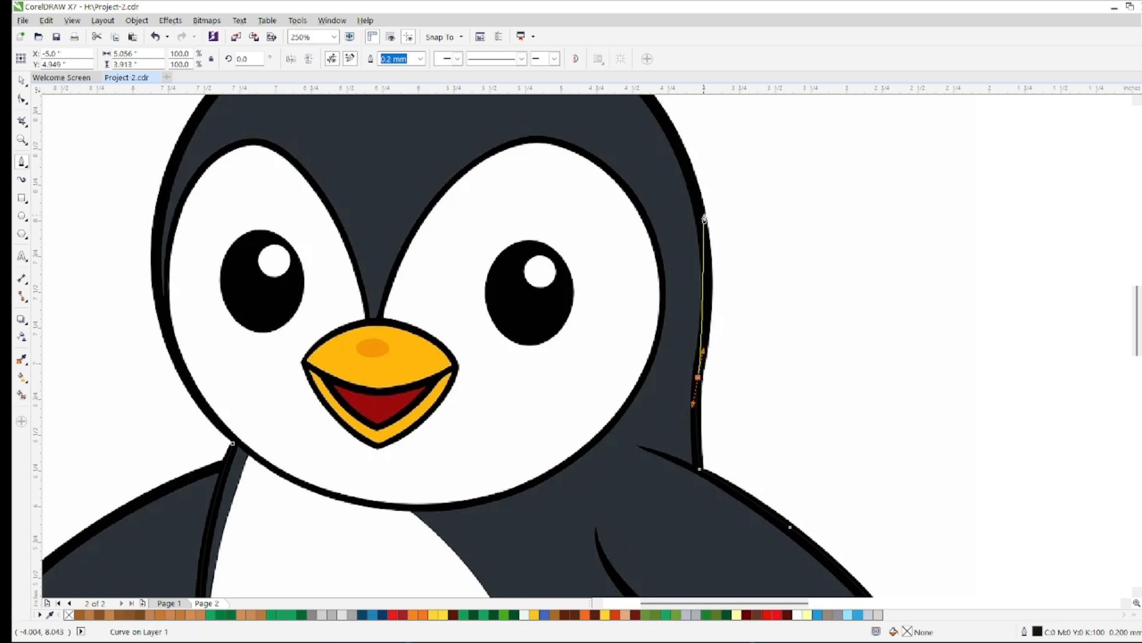
# Trace the curve over the top of the head and down to its left side
pyautogui.moveTo(674, 139); pyautogui.dragTo(615, 125)
pyautogui.scroll(-2, 615, 125)
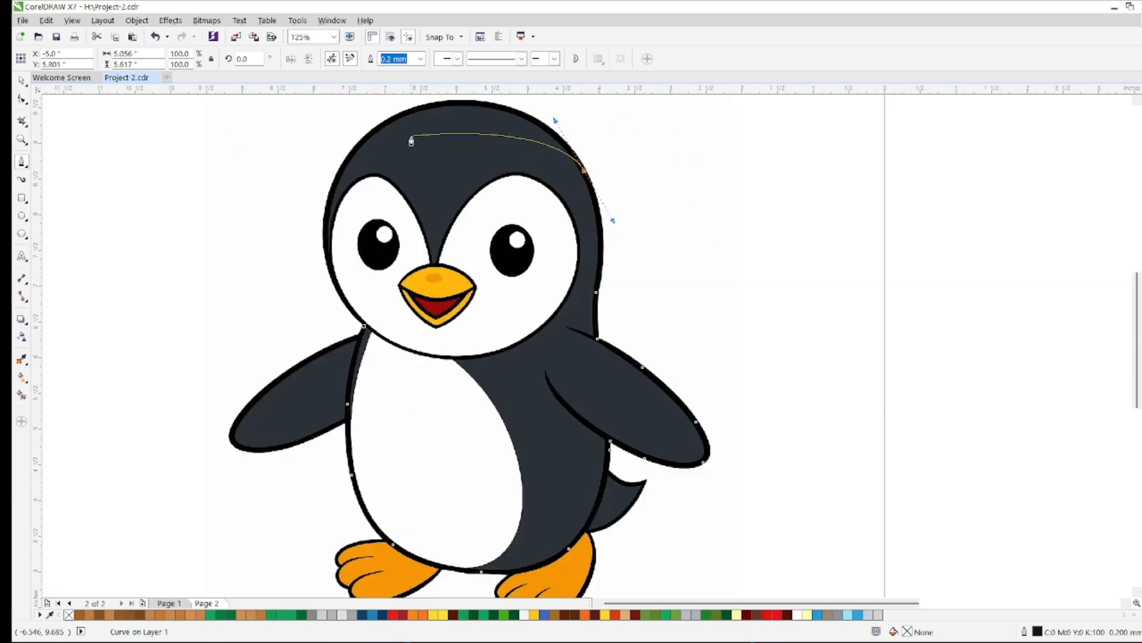
pyautogui.scroll(2, 579, 220)
pyautogui.moveTo(551, 228); pyautogui.dragTo(421, 234)
pyautogui.moveTo(328, 425); pyautogui.dragTo(327, 375)
# Close the silhouette at the left neck junction, fill it with dark slate #2C3239, and place it on the page
pyautogui.scroll(-3, 326, 374)
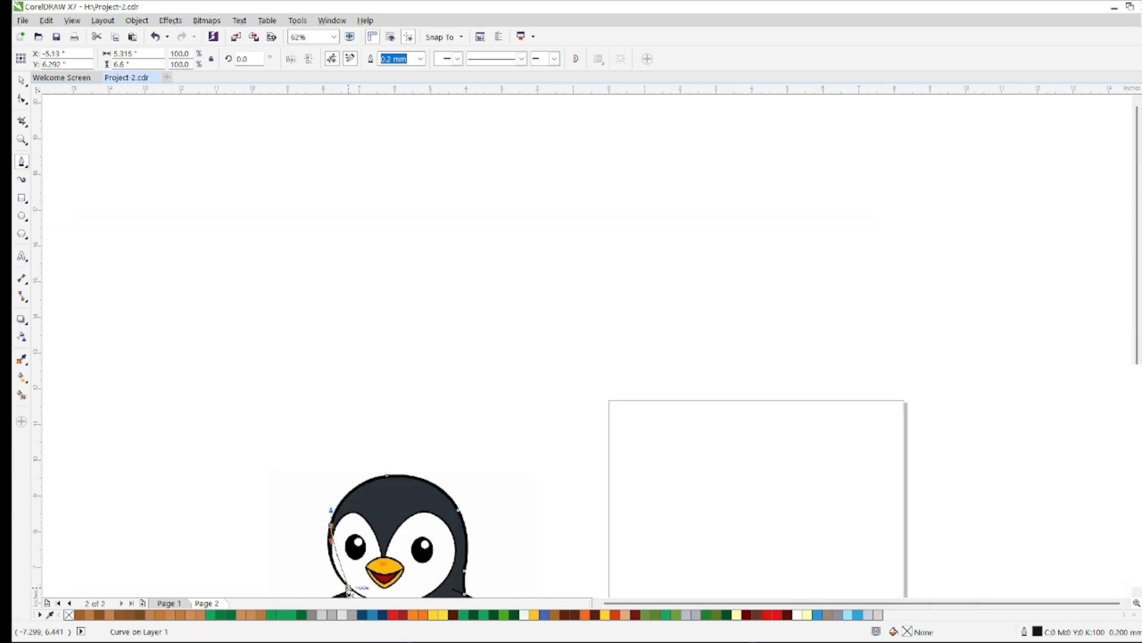
pyautogui.scroll(2, 393, 538)
pyautogui.scroll(2, 393, 538)
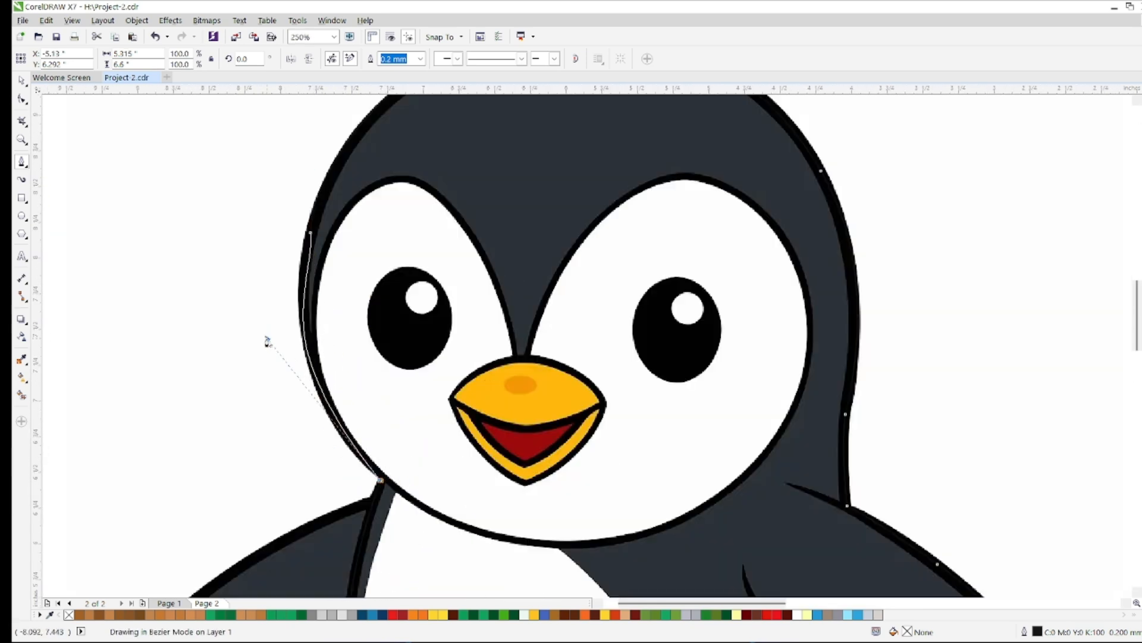
pyautogui.press('space')
pyautogui.moveTo(381, 479); pyautogui.dragTo(266, 362)
pyautogui.scroll(-5, 266, 366)
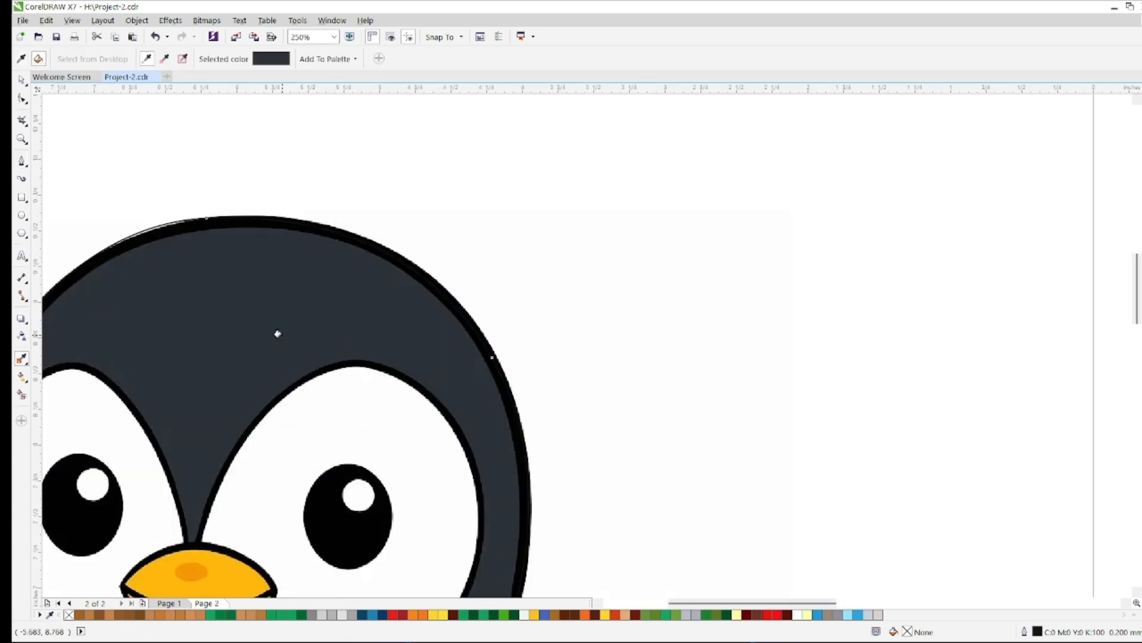
pyautogui.scroll(-5, 277, 334)
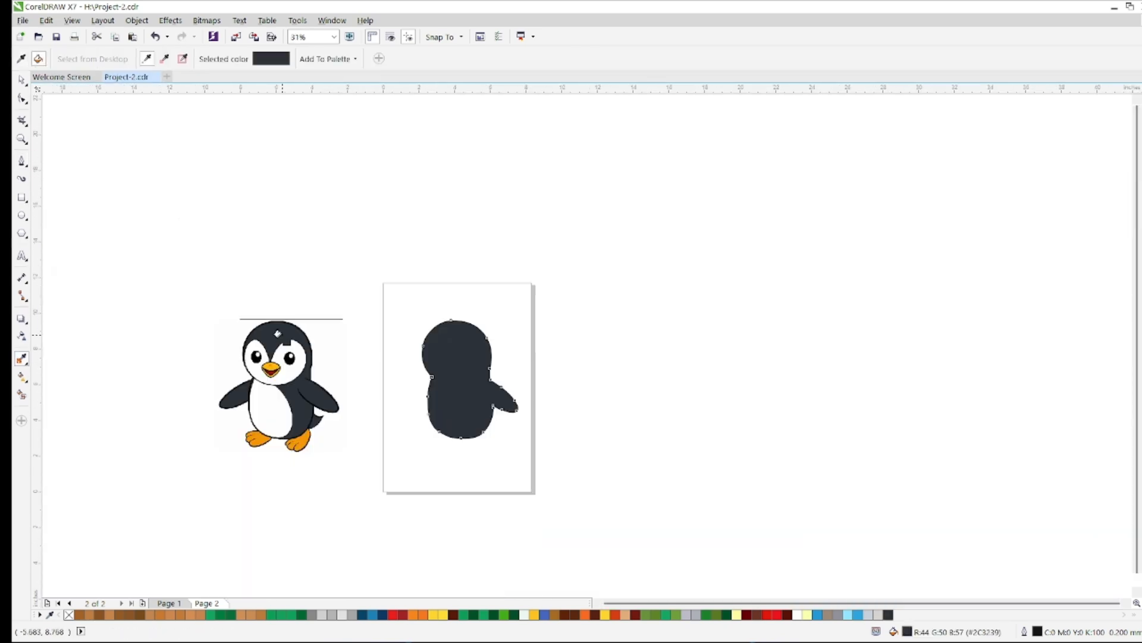
# Draw the crease line along the right flipper's inner lower edge and place it on the silhouette
pyautogui.click(22, 161)
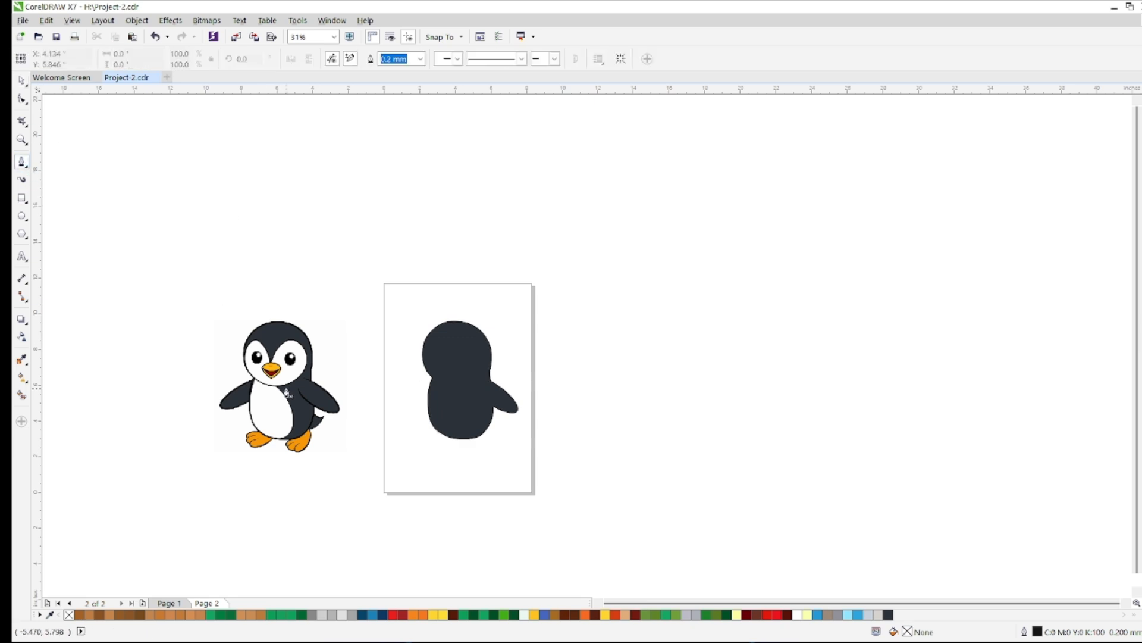
pyautogui.scroll(5, 345, 373)
pyautogui.doubleClick(293, 309)
pyautogui.click(250, 389)
pyautogui.moveTo(368, 526); pyautogui.dragTo(470, 581)
pyautogui.doubleClick(369, 527)
pyautogui.press('Right')
pyautogui.scroll(-3, 369, 528)
pyautogui.click(736, 484)
pyautogui.press('space')
pyautogui.scroll(6, 400, 497)
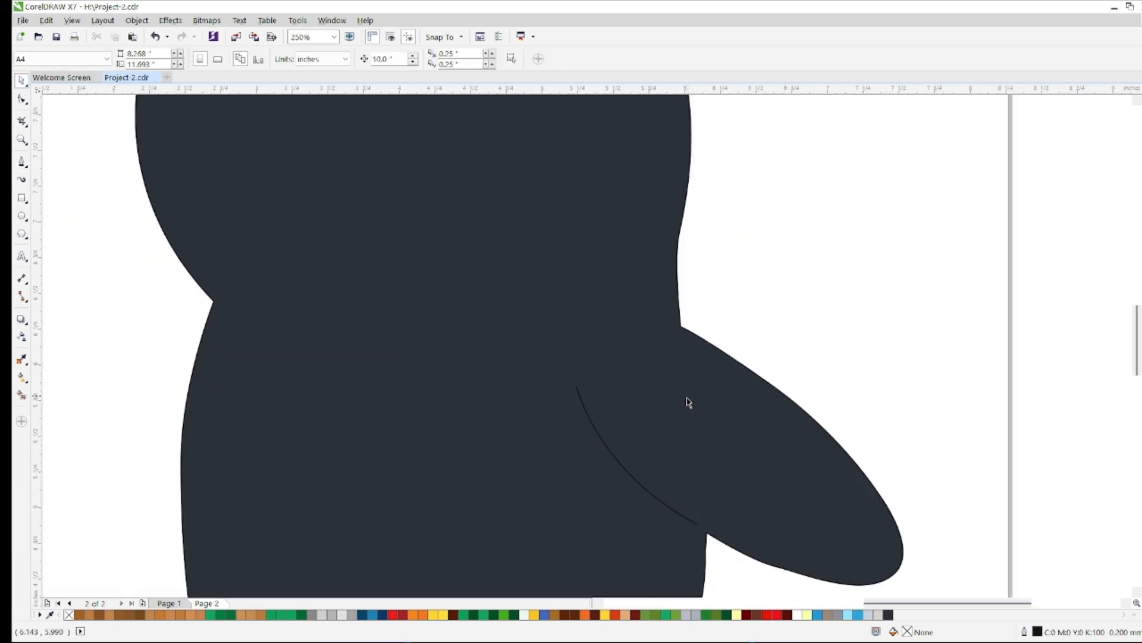
# Draw the short shoulder crease above the right flipper, about 0.4 in wide, and place it on the silhouette
pyautogui.scroll(-2, 687, 399)
pyautogui.click(308, 388)
pyautogui.scroll(1, 308, 388)
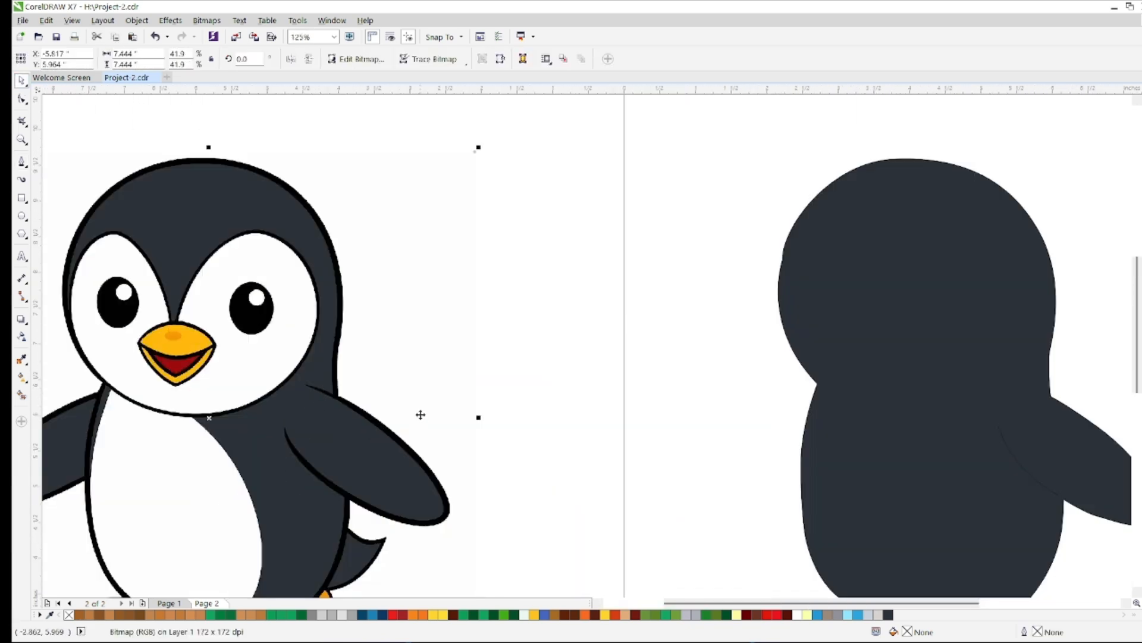
pyautogui.scroll(-1, 473, 340)
pyautogui.click(529, 455)
pyautogui.click(22, 162)
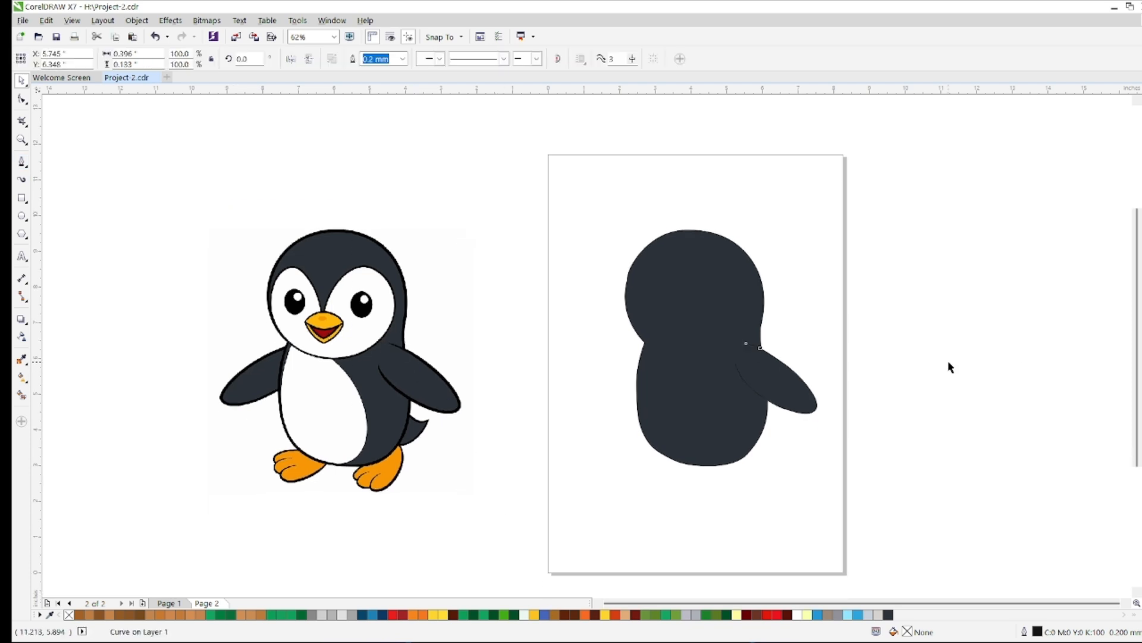
pyautogui.click(950, 367)
# Trace the left flipper as a closed Bezier shape about 1.9 by 1.6 in
pyautogui.click(18, 161)
pyautogui.scroll(2, 264, 373)
pyautogui.moveTo(117, 421); pyautogui.dragTo(181, 556)
pyautogui.moveTo(502, 446); pyautogui.dragTo(550, 404)
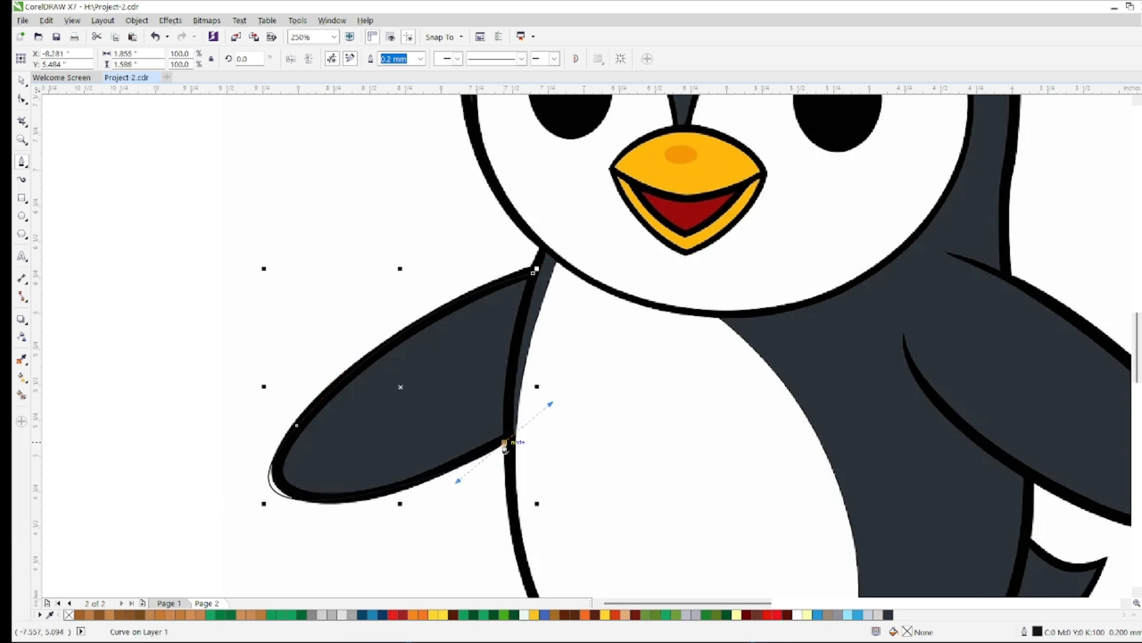
pyautogui.moveTo(534, 274); pyautogui.dragTo(516, 306)
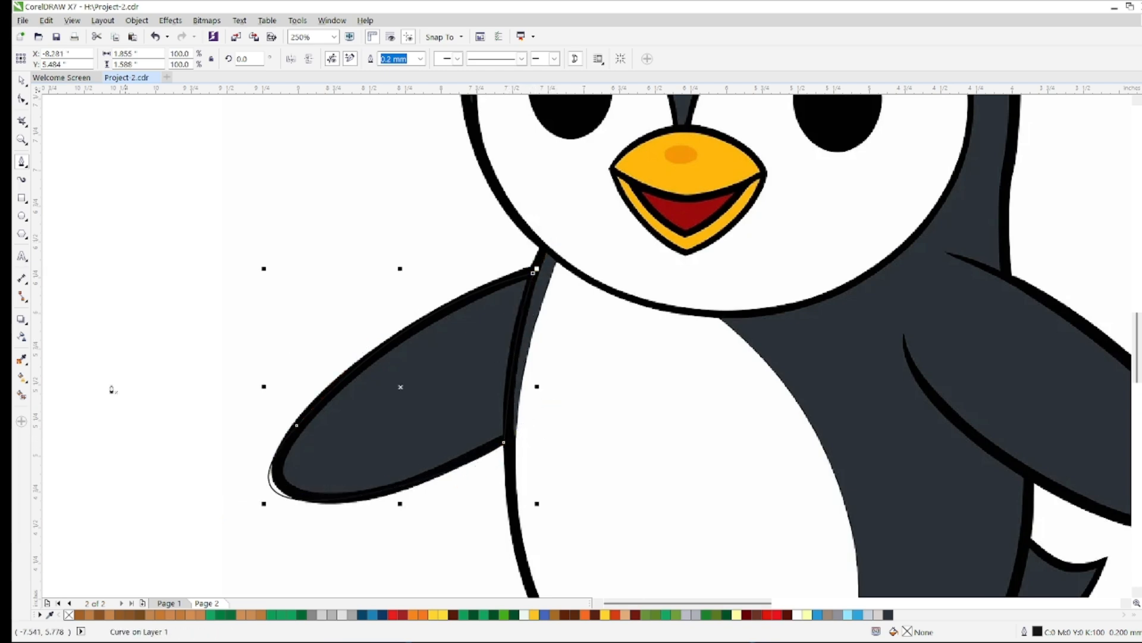
# Fill the left flipper with the reference's dark slate #2C3239, place it beside the silhouette, and send it to the back
pyautogui.press('i')
pyautogui.click(443, 408)
pyautogui.click(443, 408)
pyautogui.hotkey('shift', 'pagedown')
pyautogui.scroll(-3, 439, 407)
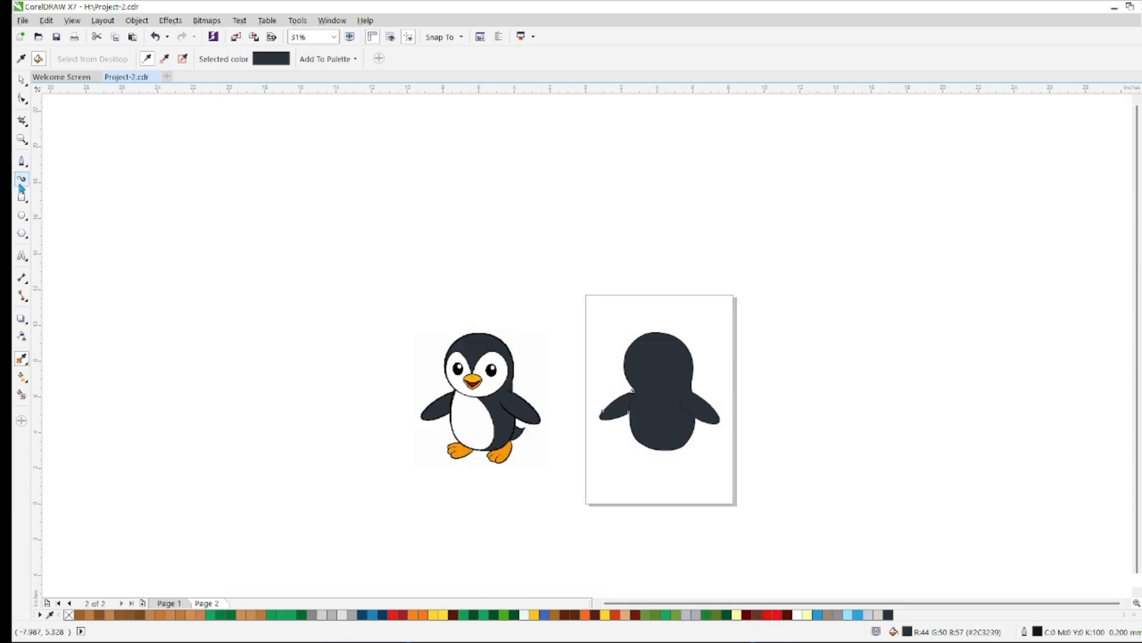
# Trace the tail as a closed Bezier shape about 0.8 in wide and 0.8 in high
pyautogui.click(21, 161)
pyautogui.scroll(4, 525, 444)
pyautogui.click(473, 271)
pyautogui.moveTo(610, 311); pyautogui.dragTo(693, 278)
pyautogui.moveTo(383, 510); pyautogui.dragTo(190, 531)
pyautogui.click(470, 269)
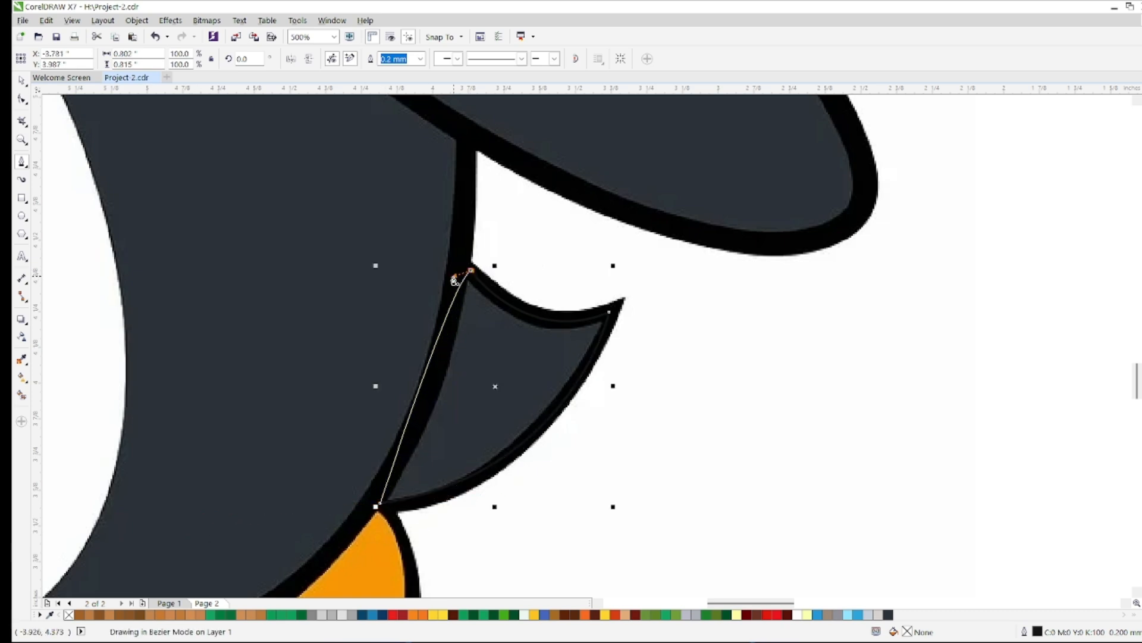
# Fill the tail with the reference's dark slate #2C3239 and move it to the silhouette's lower right side
pyautogui.click(22, 360)
pyautogui.click(503, 383)
pyautogui.click(503, 383)
pyautogui.press('Right')
pyautogui.scroll(-3, 512, 423)
pyautogui.click(22, 82)
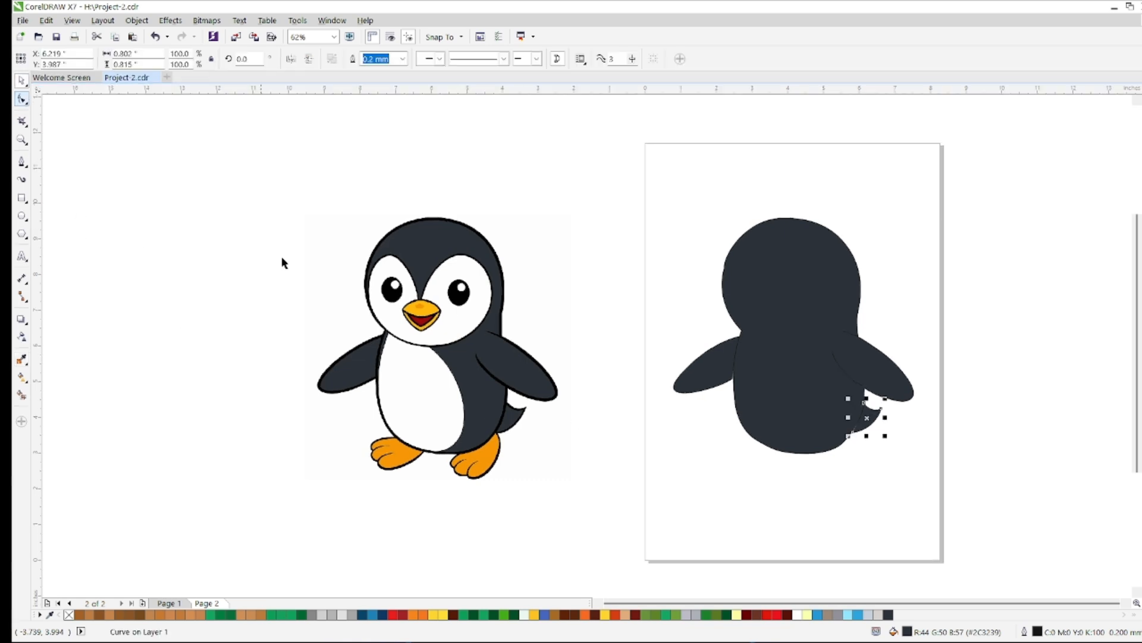
# Start the left foot's outline at the body, tracing around the upper toe to the first notch
pyautogui.click(22, 161)
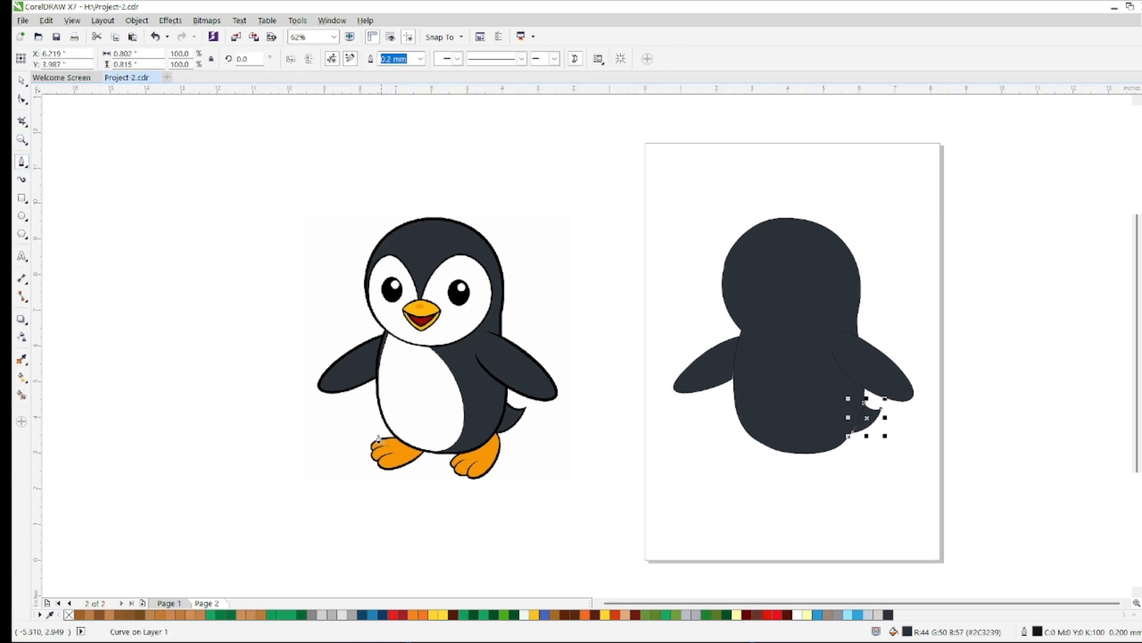
pyautogui.scroll(3, 421, 456)
pyautogui.click(312, 383)
pyautogui.moveTo(218, 413); pyautogui.dragTo(213, 445)
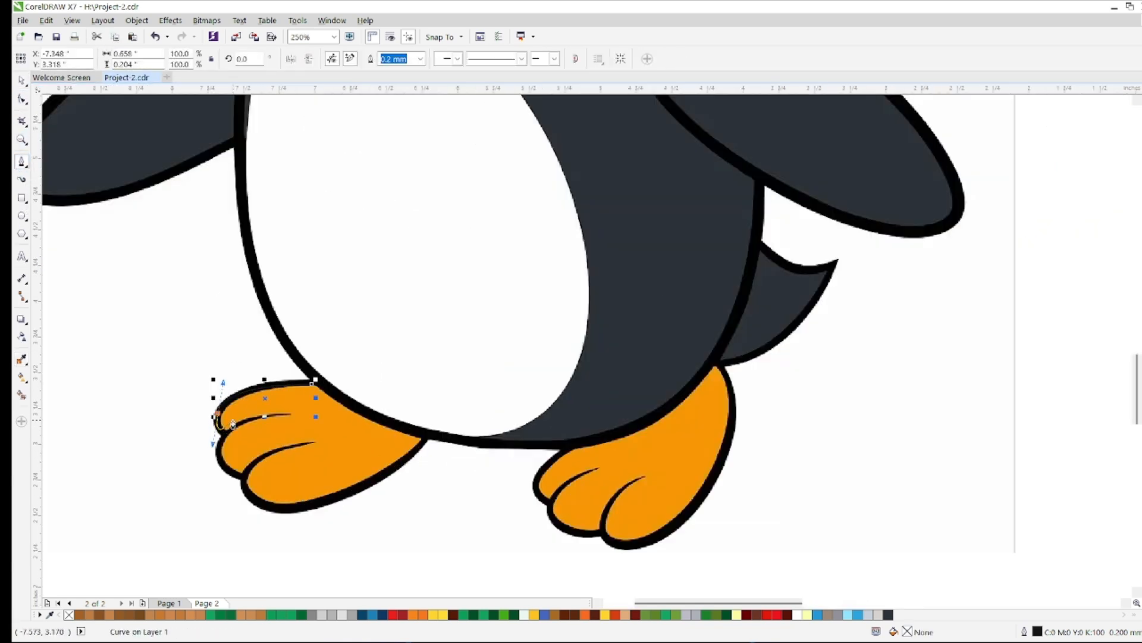
pyautogui.scroll(3, 211, 444)
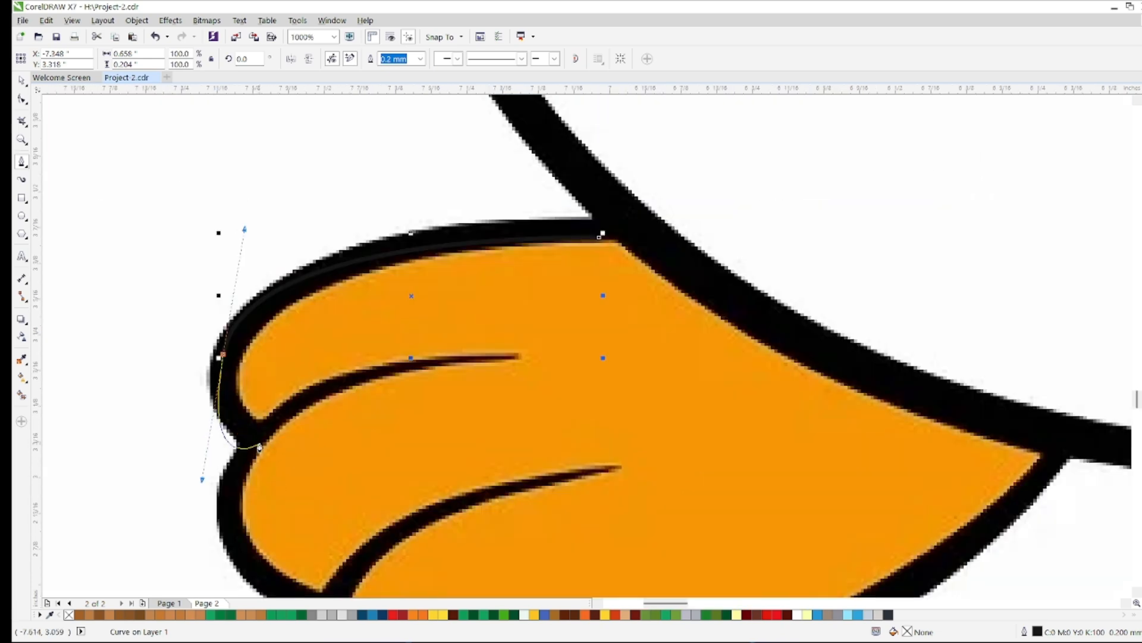
pyautogui.click(228, 357)
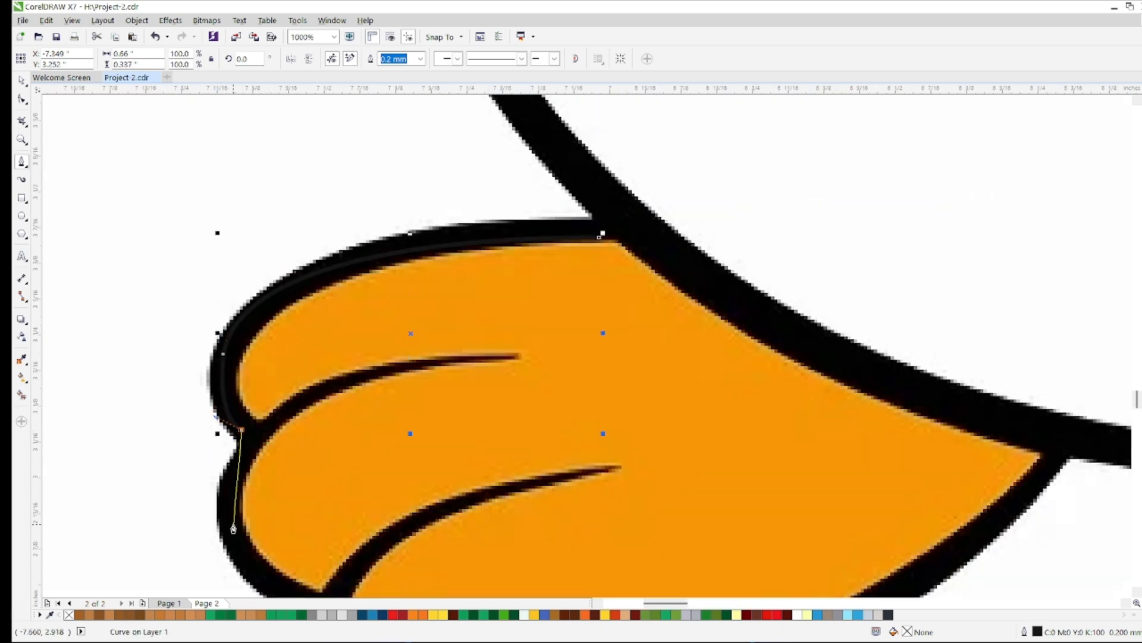
# Trace the left foot's remaining toes and sole, closing the outline along the belly at about 1.5 by 0.9 in
pyautogui.scroll(-2, 231, 526)
pyautogui.scroll(1, 250, 517)
pyautogui.moveTo(346, 575); pyautogui.dragTo(426, 562)
pyautogui.moveTo(617, 429); pyautogui.dragTo(664, 363)
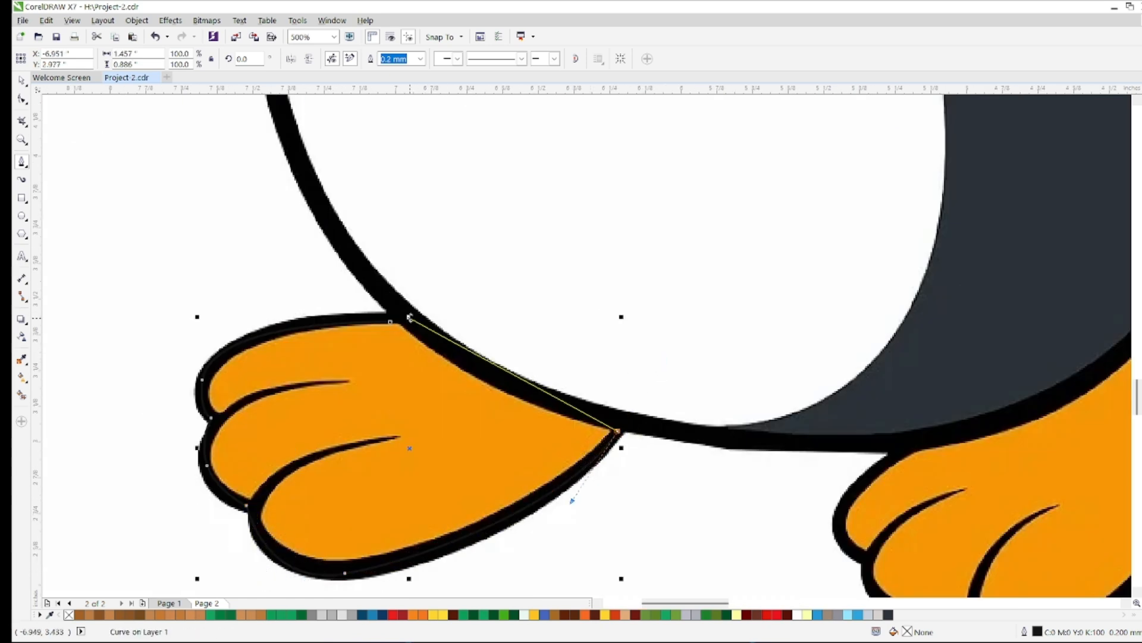
pyautogui.click(390, 321)
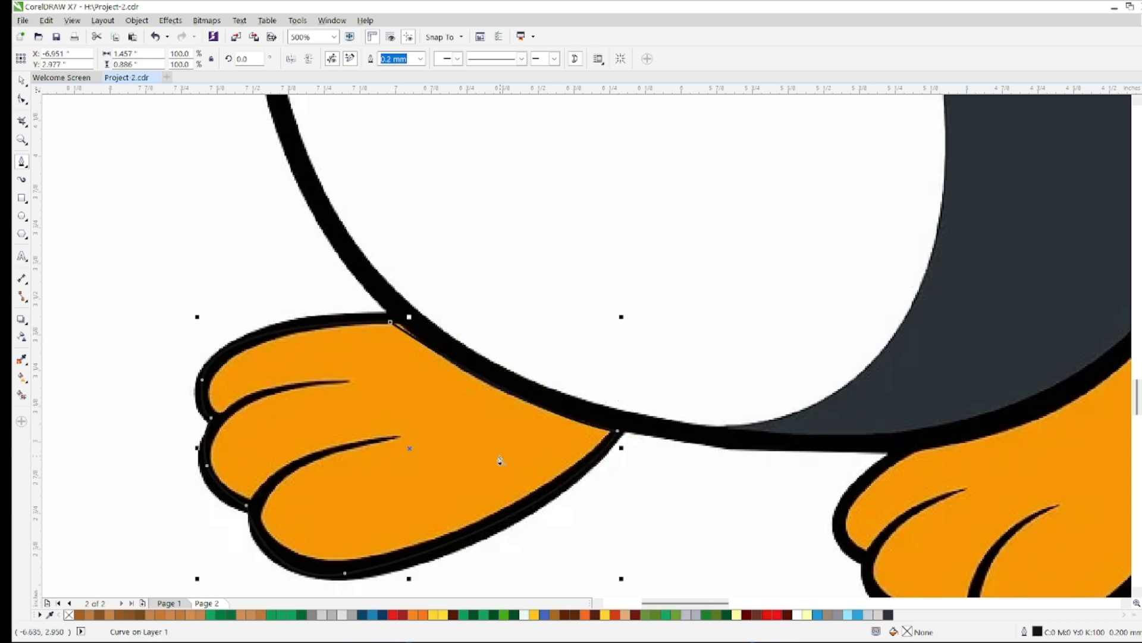
# Fill the left foot shape with the reference's orange #F69706
pyautogui.click(22, 359)
pyautogui.click(402, 395)
pyautogui.scroll(-1, 654, 400)
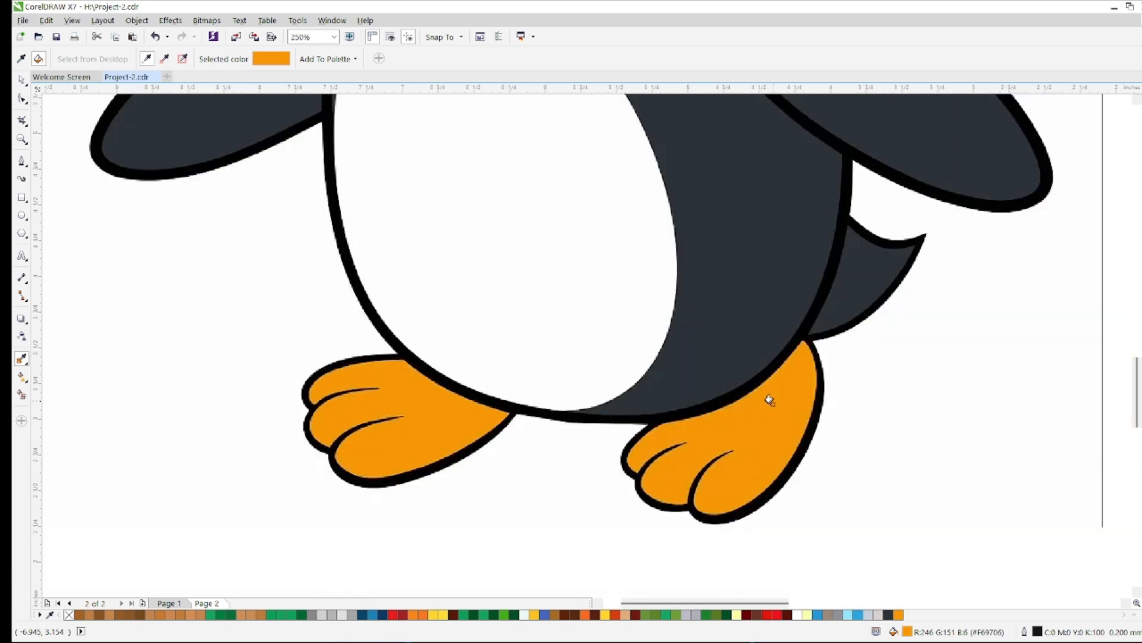
# Trace the left foot's upper toe crease as an open curve over the reference
pyautogui.click(22, 158)
pyautogui.scroll(1, 325, 424)
pyautogui.click(302, 393)
pyautogui.moveTo(429, 351); pyautogui.dragTo(514, 355)
pyautogui.scroll(2, 428, 358)
pyautogui.click(432, 332)
pyautogui.scroll(-2, 430, 353)
# Trace the left foot's lower toe crease as an open curve from the toe notch inward
pyautogui.click(303, 388)
pyautogui.click(343, 472)
pyautogui.moveTo(484, 402); pyautogui.dragTo(605, 399)
pyautogui.scroll(1, 493, 405)
pyautogui.click(473, 400)
pyautogui.click(190, 539)
pyautogui.scroll(-3, 470, 428)
pyautogui.scroll(1, 666, 442)
# Start the right foot's outline at the belly, tracing around the first two toes to the second notch
pyautogui.click(529, 416)
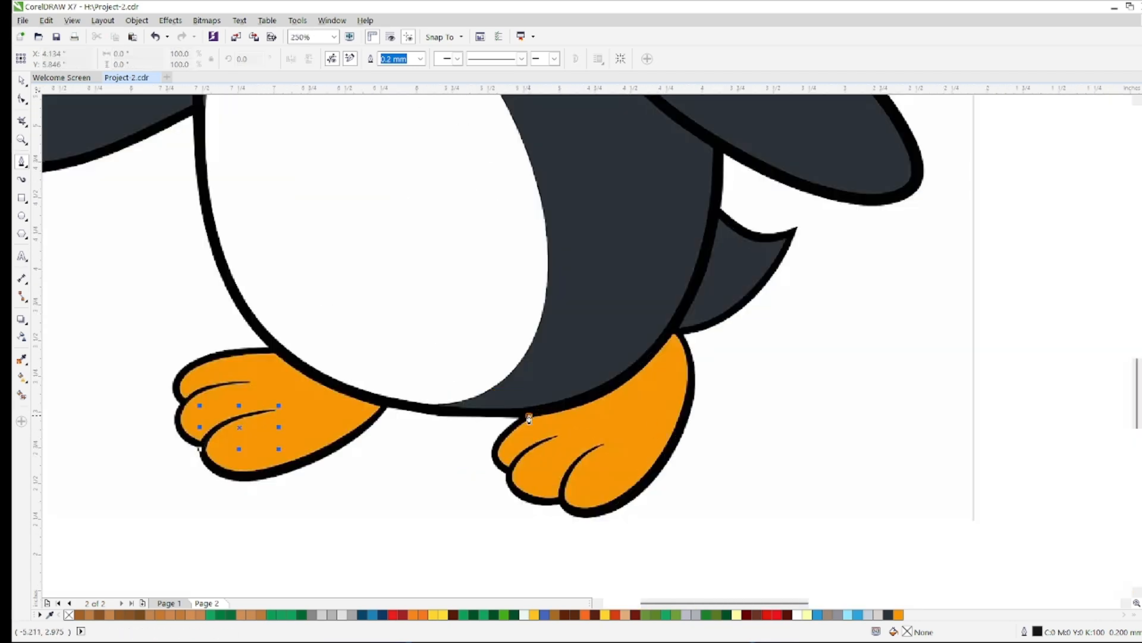
pyautogui.scroll(2, 497, 462)
pyautogui.moveTo(505, 489); pyautogui.dragTo(388, 401)
pyautogui.scroll(-3, 390, 398)
pyautogui.scroll(3, 566, 543)
pyautogui.click(500, 439)
pyautogui.moveTo(622, 569); pyautogui.dragTo(727, 543)
pyautogui.click(732, 540)
pyautogui.scroll(-2, 729, 550)
# Trace the right foot's sole and outer side, closing the outline at about 1.4 by 1.3 in, and fill it with orange #F69706
pyautogui.scroll(2, 775, 569)
pyautogui.moveTo(865, 476); pyautogui.dragTo(1022, 313)
pyautogui.scroll(-1, 970, 340)
pyautogui.moveTo(1027, 139); pyautogui.dragTo(999, 124)
pyautogui.click(1026, 208)
pyautogui.click(994, 157)
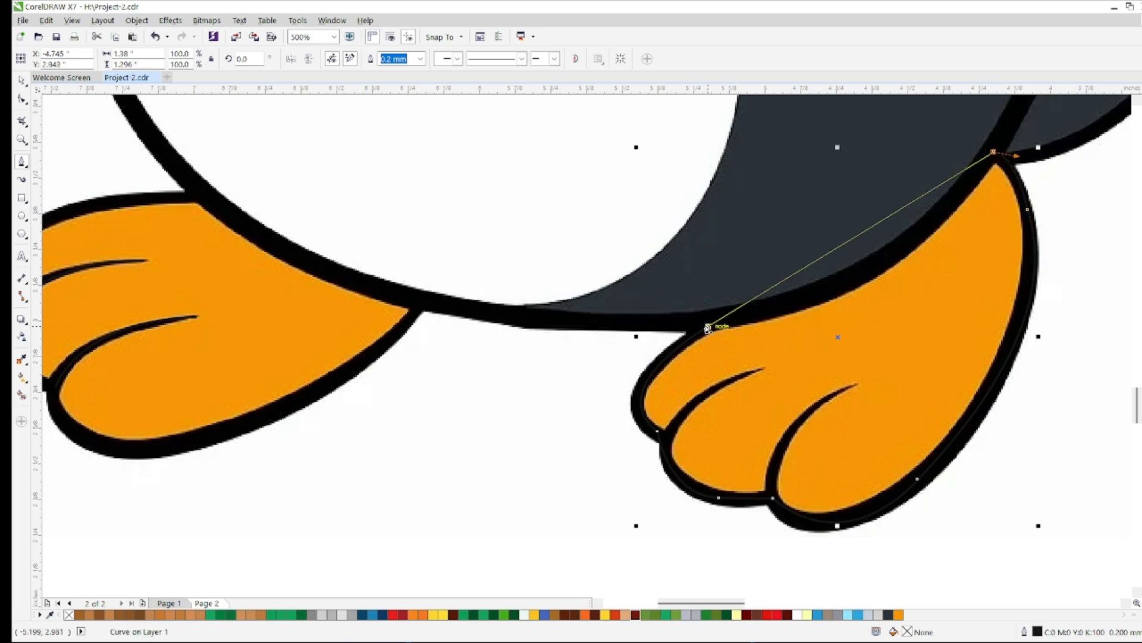
pyautogui.press('i')
pyautogui.scroll(-4, 905, 357)
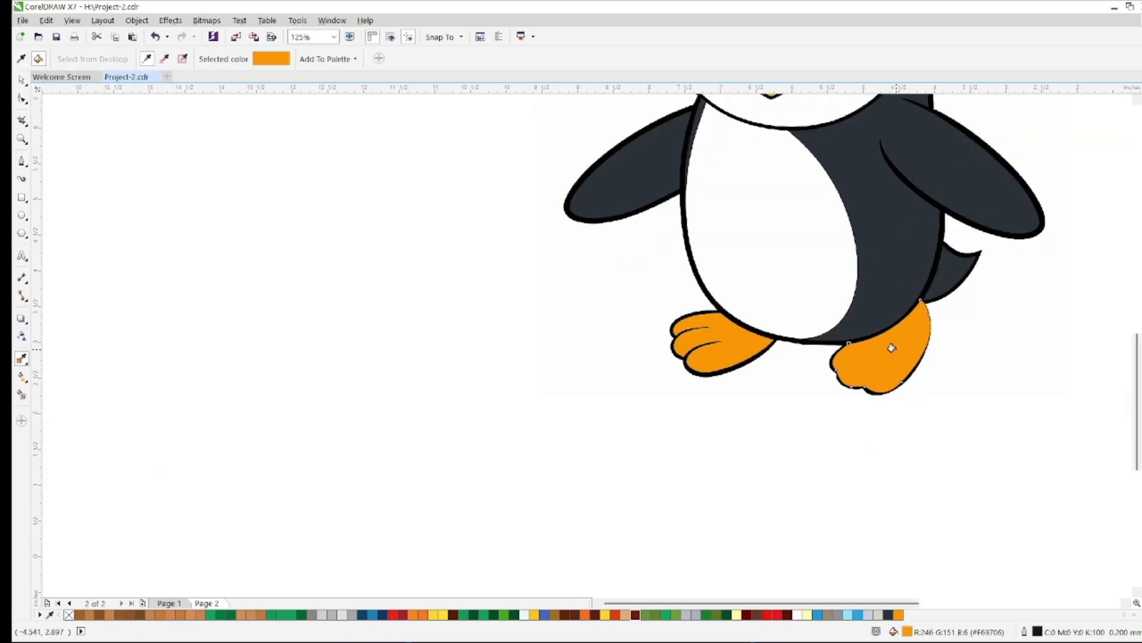
# Trace the right foot's two toe creases as open curves, the lower one about 0.28 by 0.43 in
pyautogui.press('F5')
pyautogui.scroll(6, 904, 372)
pyautogui.click(654, 523)
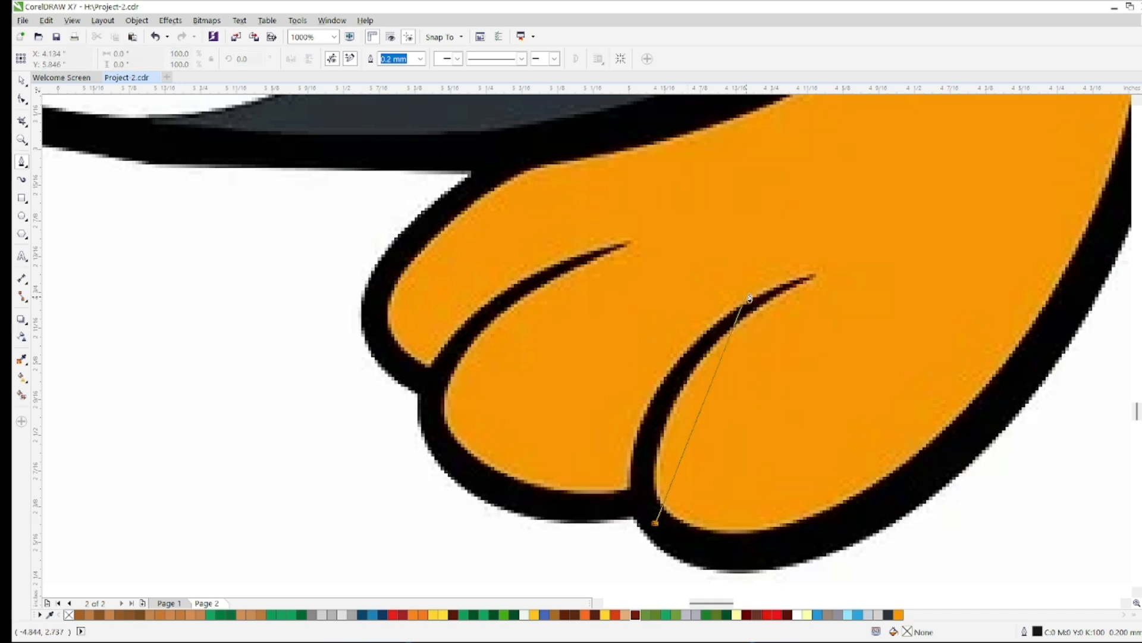
pyautogui.click(807, 275)
pyautogui.scroll(4, 783, 291)
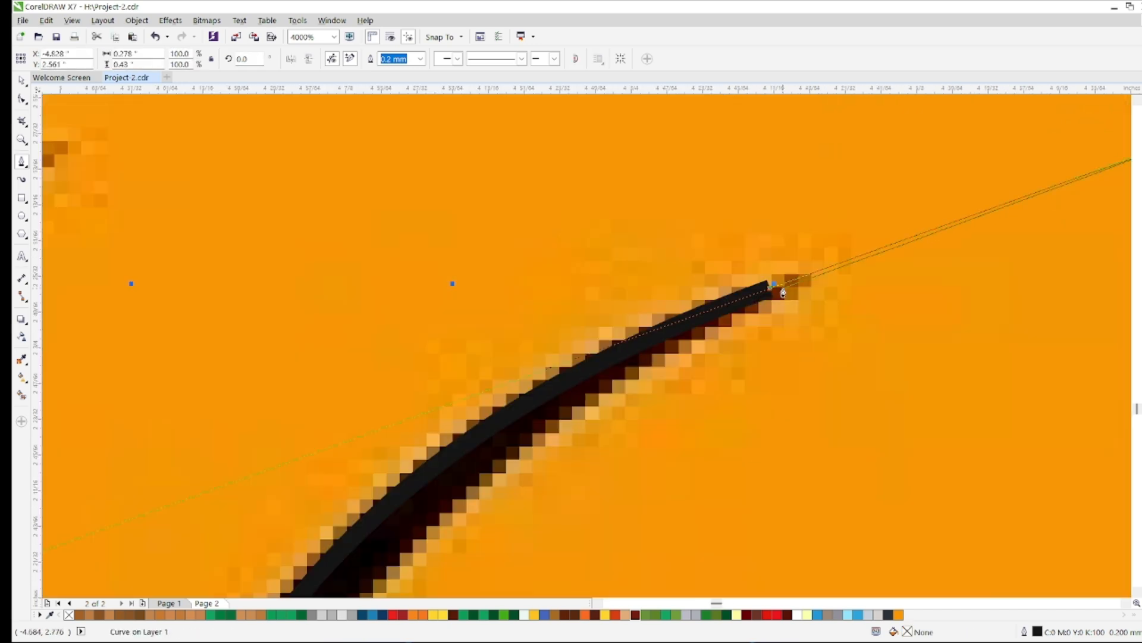
pyautogui.scroll(-5, 783, 291)
pyautogui.click(587, 352)
pyautogui.moveTo(682, 274); pyautogui.dragTo(775, 250)
pyautogui.scroll(3, 680, 275)
pyautogui.scroll(-4, 683, 309)
# Undo the accidental move, lock the reference image, and shift the toe creases onto the page penguin's feet
pyautogui.click(25, 83)
pyautogui.moveTo(224, 162); pyautogui.dragTo(190, 272)
pyautogui.scroll(-2, 248, 309)
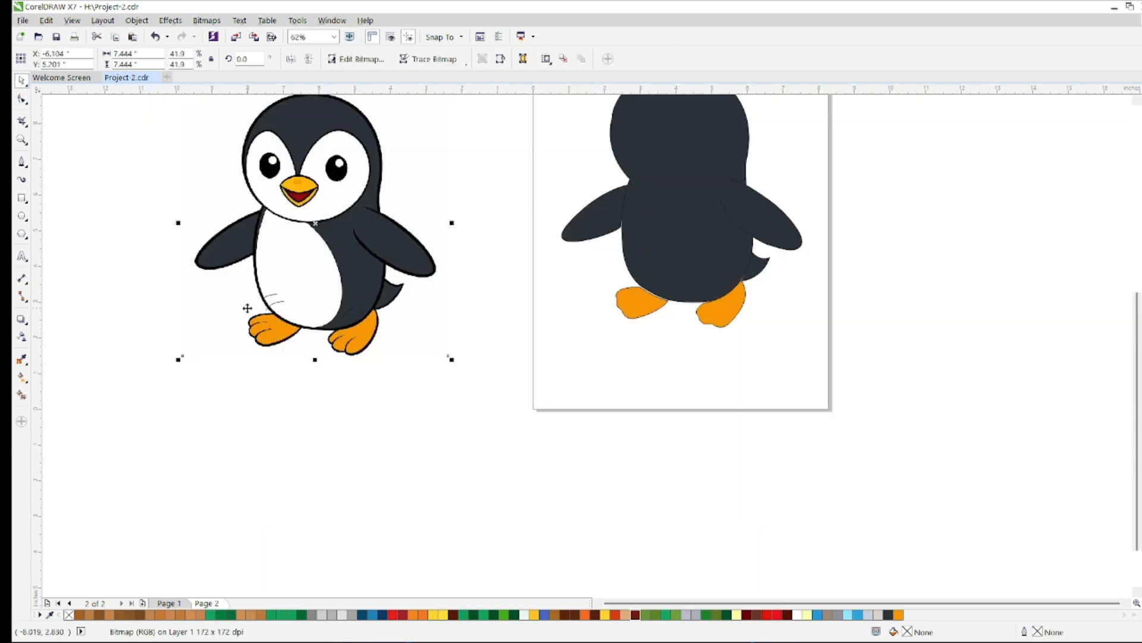
pyautogui.hotkey('ctrl', 'z')
pyautogui.rightClick(430, 274)
pyautogui.click(482, 468)
pyautogui.press('Right')
pyautogui.click(900, 313)
# Start the white belly patch outline at the chin, tracing down its left edge to the body's underside
pyautogui.scroll(1, 290, 179)
pyautogui.click(21, 162)
pyautogui.scroll(1, 261, 209)
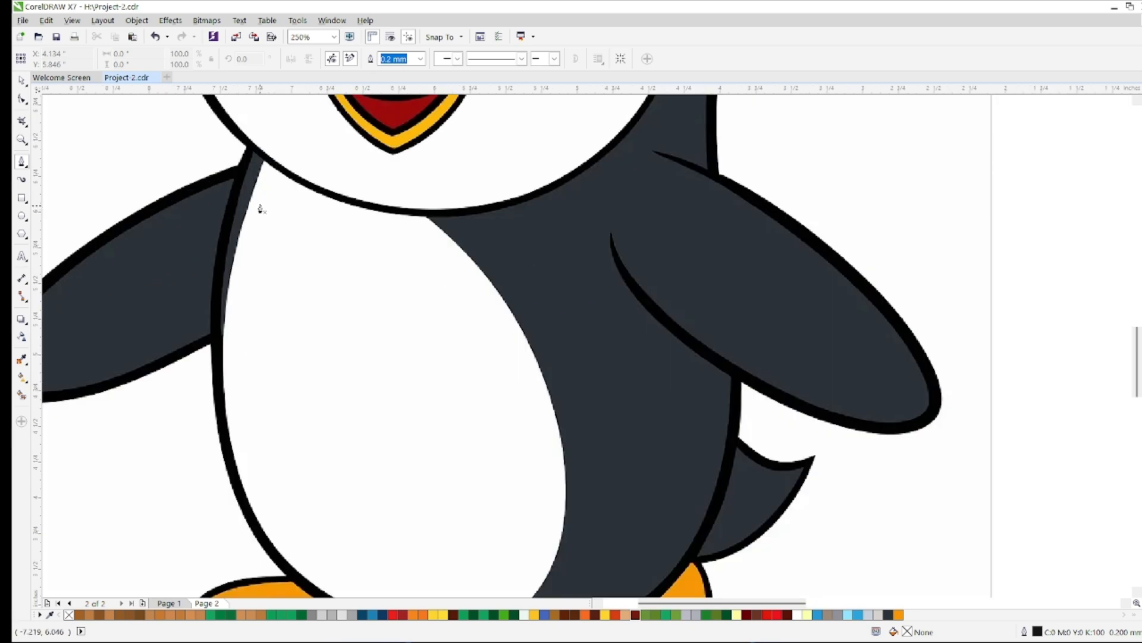
pyautogui.scroll(1, 220, 312)
pyautogui.moveTo(230, 334); pyautogui.dragTo(224, 492)
pyautogui.scroll(-2, 224, 492)
pyautogui.scroll(2, 226, 535)
pyautogui.moveTo(288, 469); pyautogui.dragTo(388, 587)
pyautogui.scroll(-2, 389, 587)
pyautogui.scroll(2, 464, 572)
# Trace the belly patch's bottom, right edge and chin line, closing the outline at about 2.4 by 3.3 in
pyautogui.moveTo(455, 543); pyautogui.dragTo(499, 543)
pyautogui.moveTo(684, 308)
pyautogui.mouseDown()
pyautogui.moveTo(638, 128)
pyautogui.moveTo(720, 102)
pyautogui.moveTo(710, 163)
pyautogui.mouseUp()
pyautogui.scroll(-3, 684, 166)
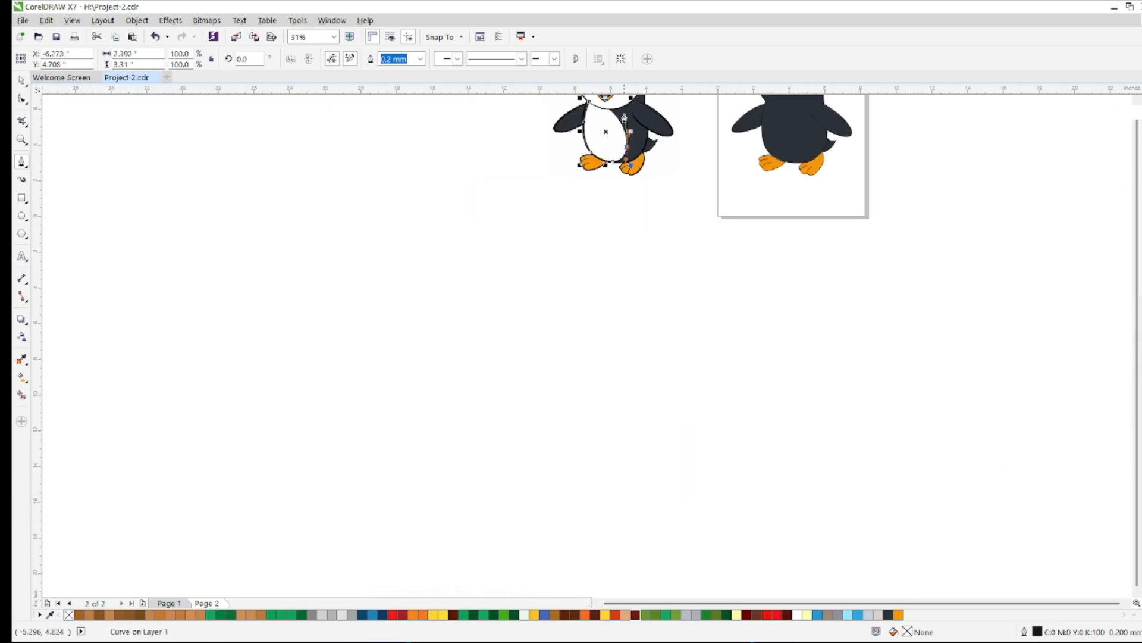
pyautogui.scroll(2, 535, 155)
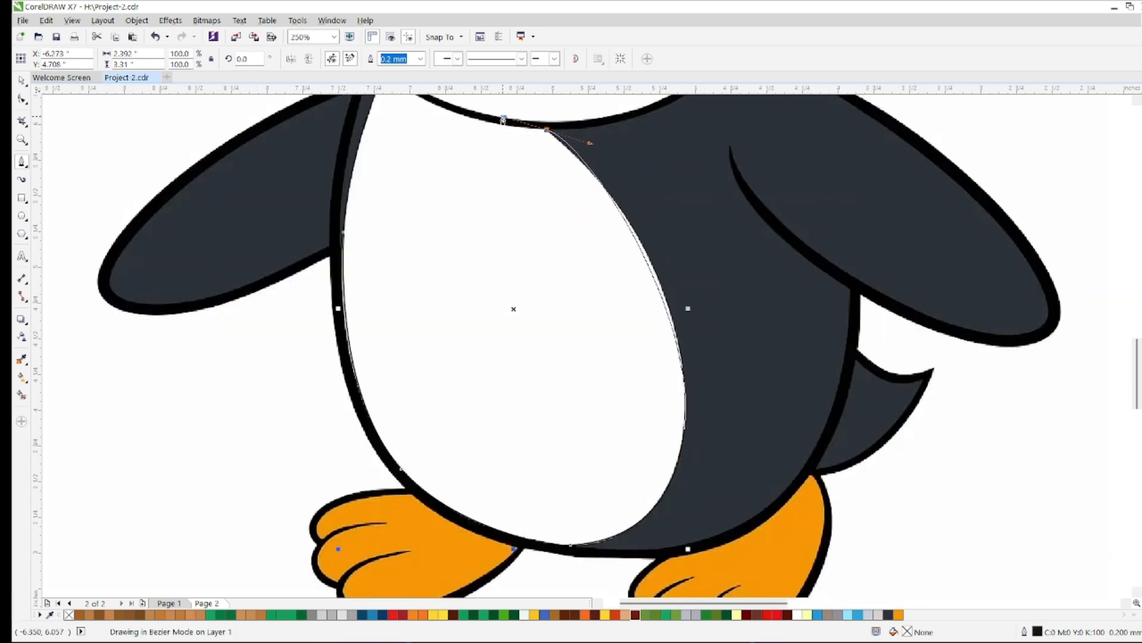
pyautogui.scroll(-2, 535, 137)
pyautogui.scroll(5, 345, 158)
pyautogui.scroll(-1, 217, 244)
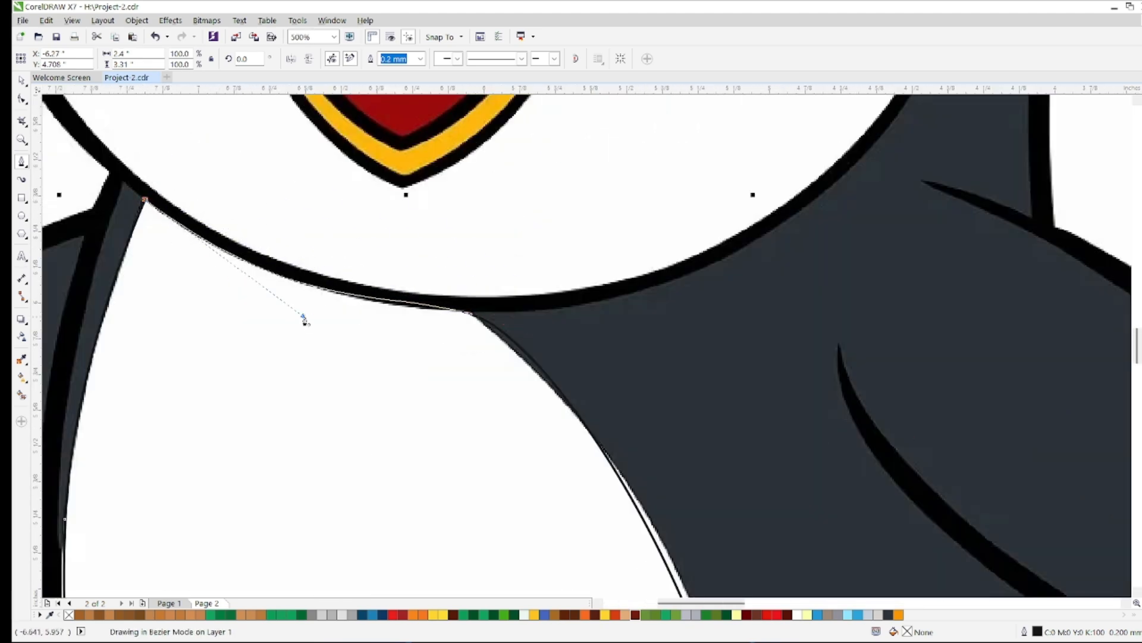
pyautogui.moveTo(454, 308); pyautogui.dragTo(617, 336)
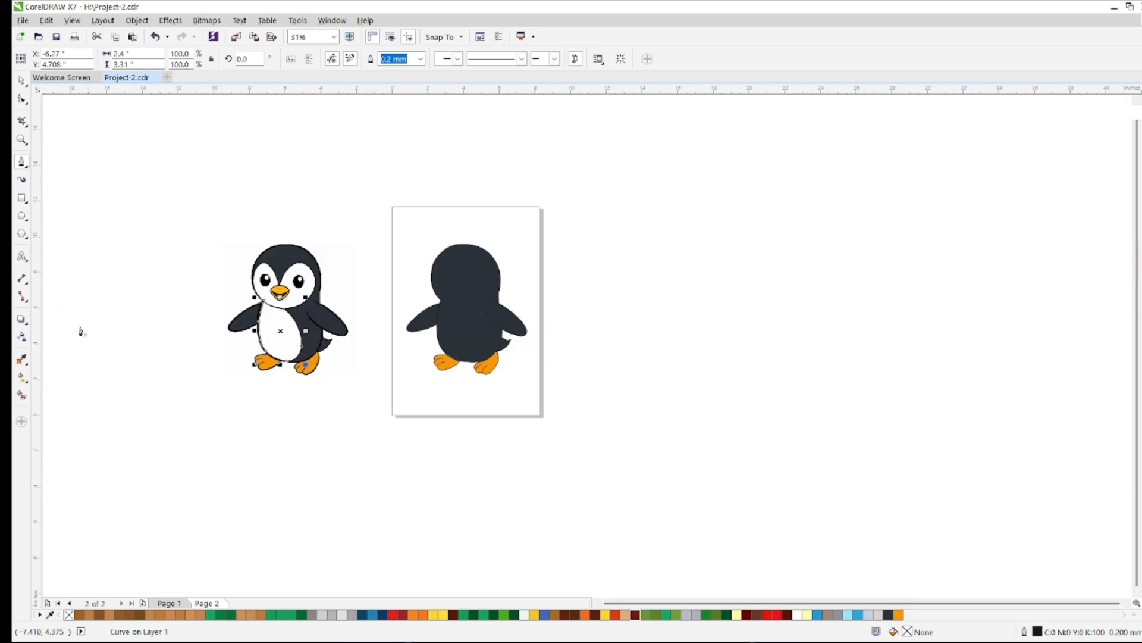
# Fill the belly patch on the page penguin with the reference's white
pyautogui.press('i')
pyautogui.click(269, 326)
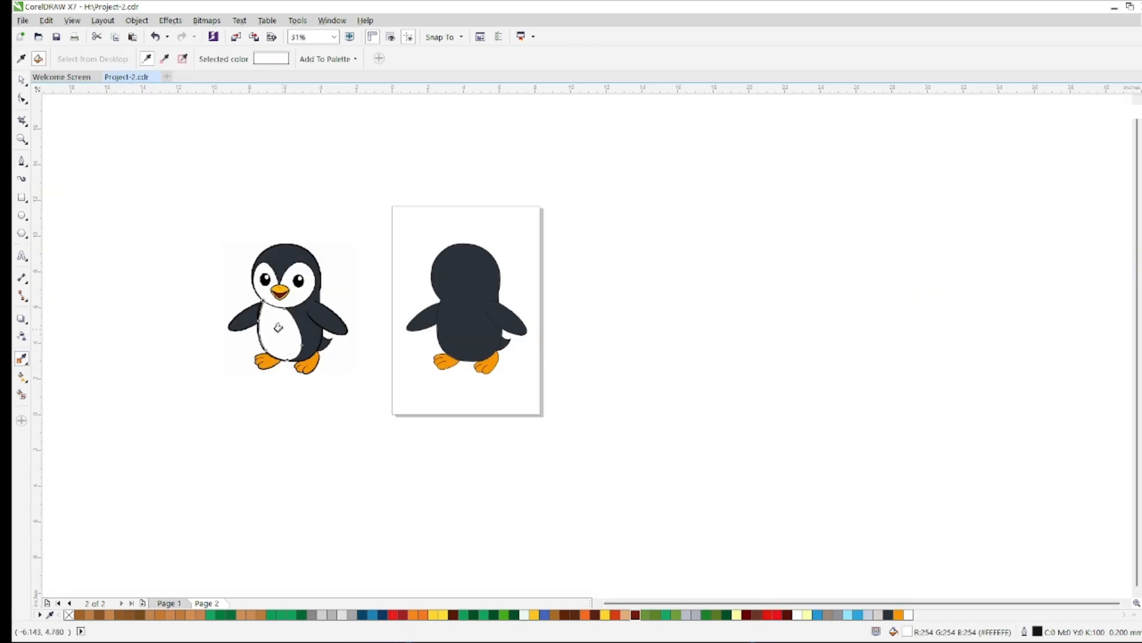
pyautogui.click(25, 79)
# Start the white face patch outline above the beak, tracing up and over the right eye
pyautogui.click(23, 163)
pyautogui.scroll(2, 283, 282)
pyautogui.scroll(1, 181, 299)
pyautogui.scroll(1, 363, 280)
pyautogui.click(348, 275)
pyautogui.click(370, 276)
pyautogui.scroll(-1, 380, 278)
pyautogui.scroll(-1, 486, 119)
pyautogui.scroll(1, 508, 111)
pyautogui.moveTo(507, 107); pyautogui.dragTo(610, 108)
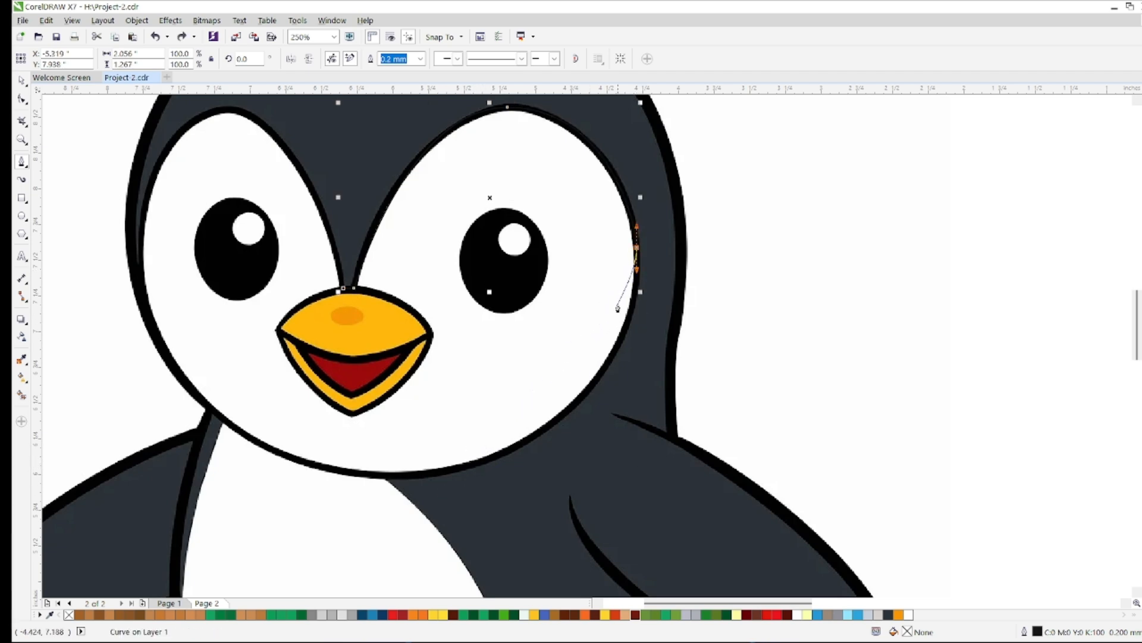
# Trace the face patch around the chin and left eye, closing it at about 3.5 by 2.6 in, and fill it with white
pyautogui.moveTo(230, 518); pyautogui.dragTo(230, 516)
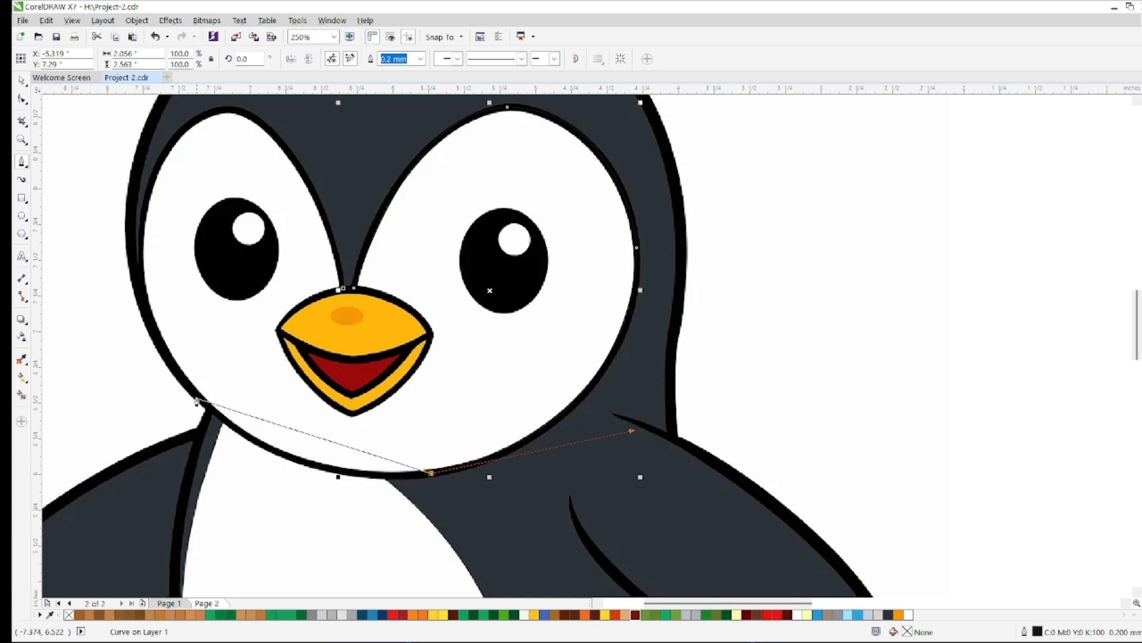
pyautogui.moveTo(113, 292); pyautogui.dragTo(105, 284)
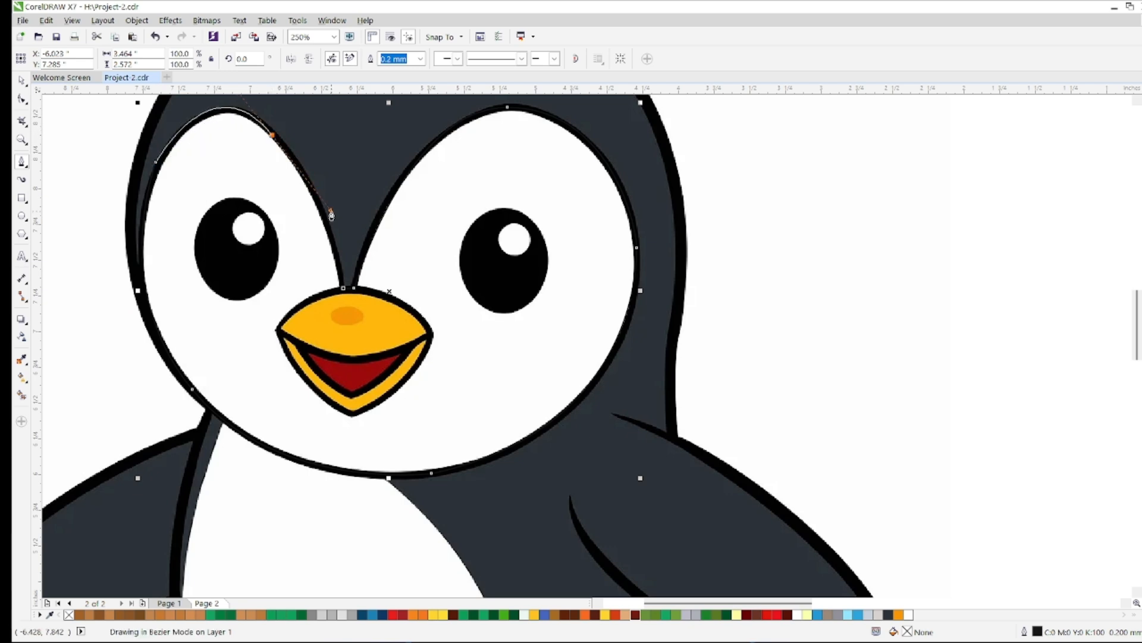
pyautogui.click(24, 359)
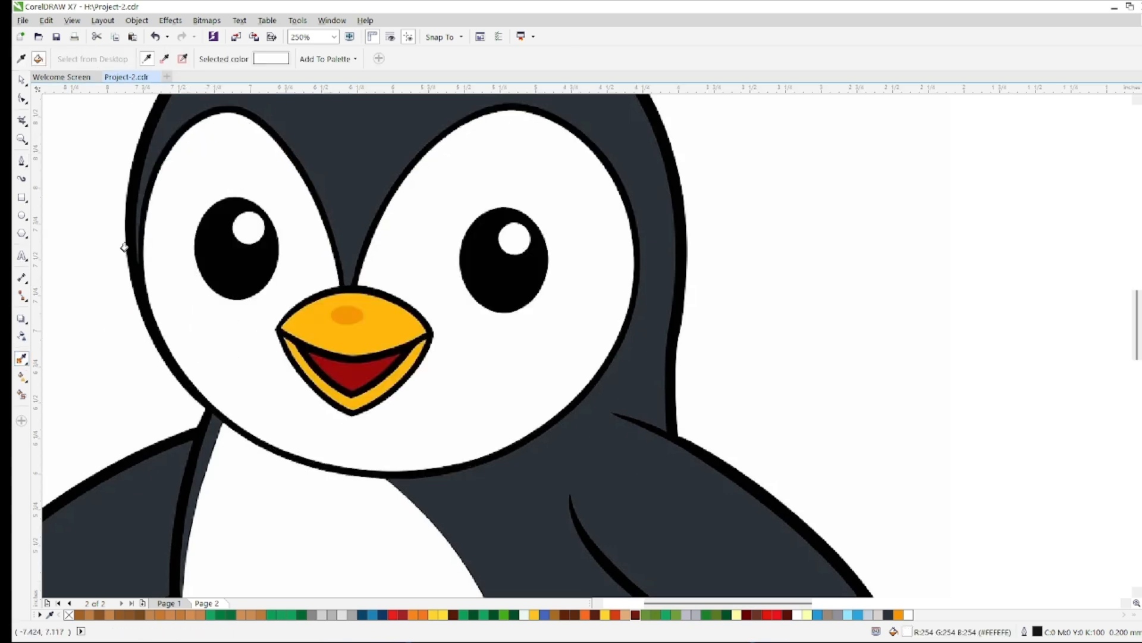
# Trace the upper beak as a closed shape about 1.07 by 0.49 in and fill it with the reference's yellow #FFB70C
pyautogui.click(22, 162)
pyautogui.scroll(1, 276, 321)
pyautogui.click(279, 335)
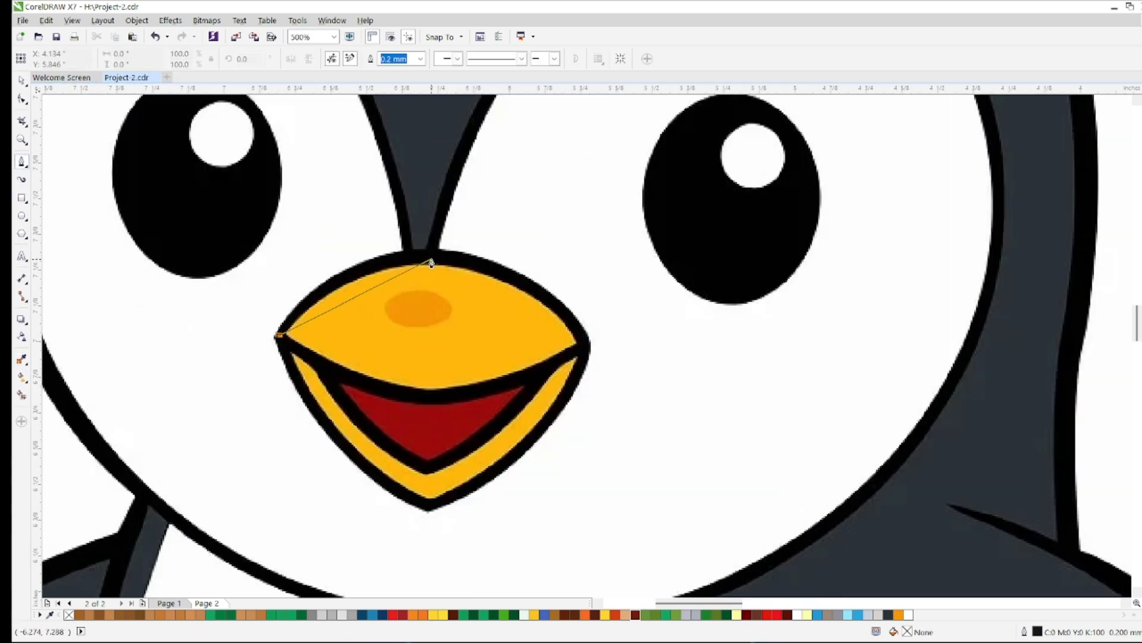
pyautogui.moveTo(516, 266); pyautogui.dragTo(517, 264)
pyautogui.click(582, 338)
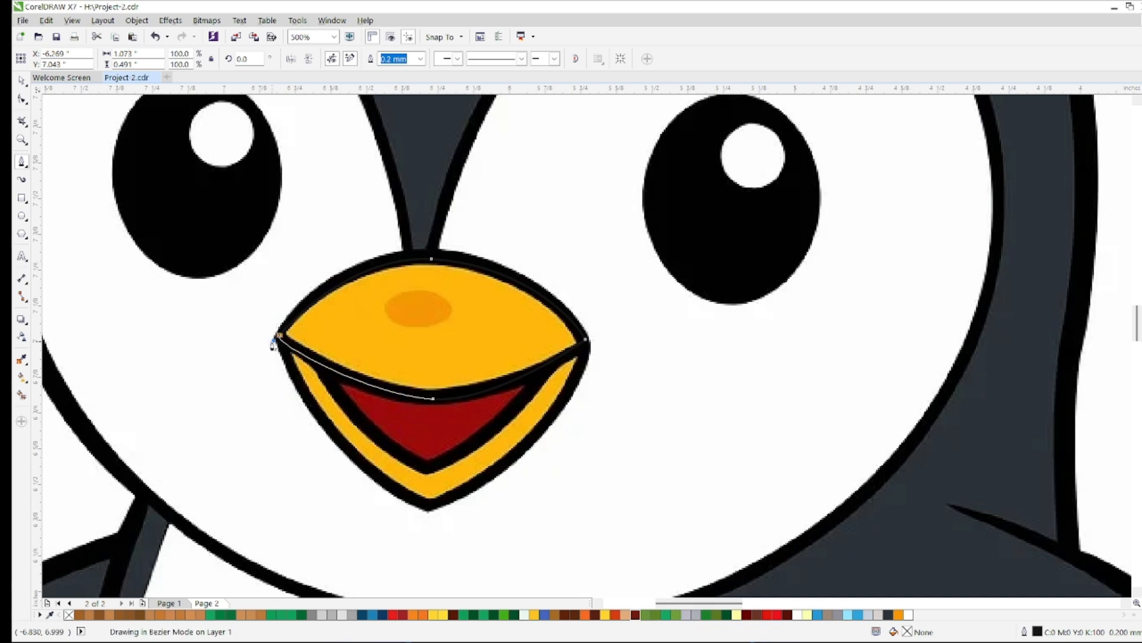
pyautogui.click(22, 359)
pyautogui.click(345, 322)
# Trace the lower beak as a closed shape about 1.07 by 0.56 in and fill it with the reference's yellow #FEB80C
pyautogui.click(23, 162)
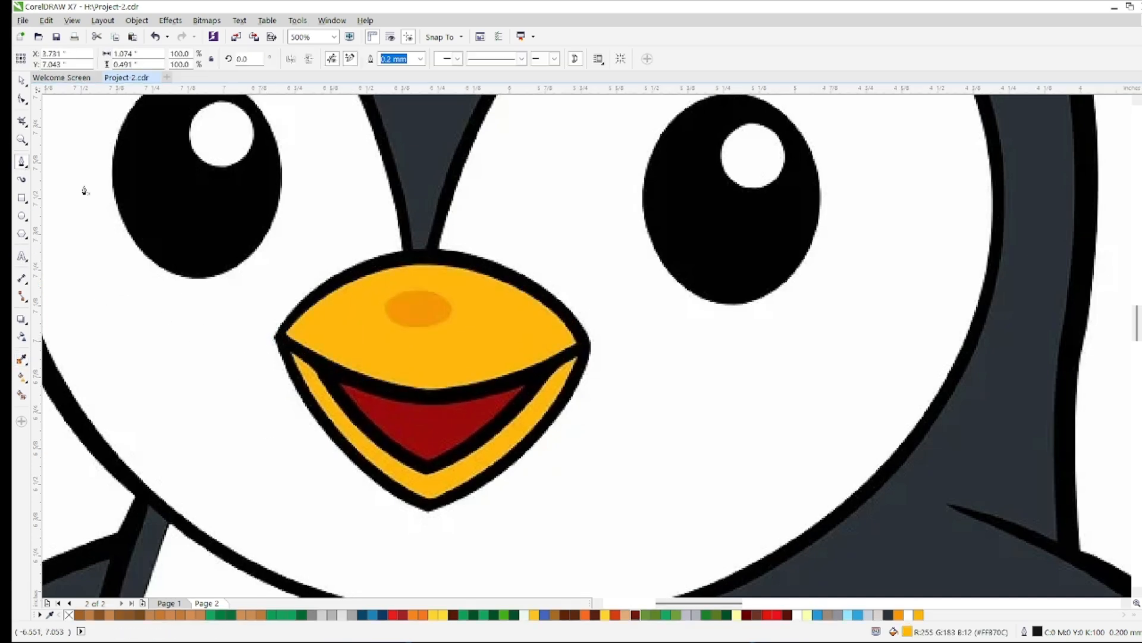
pyautogui.click(280, 345)
pyautogui.moveTo(523, 540); pyautogui.dragTo(527, 536)
pyautogui.doubleClick(428, 506)
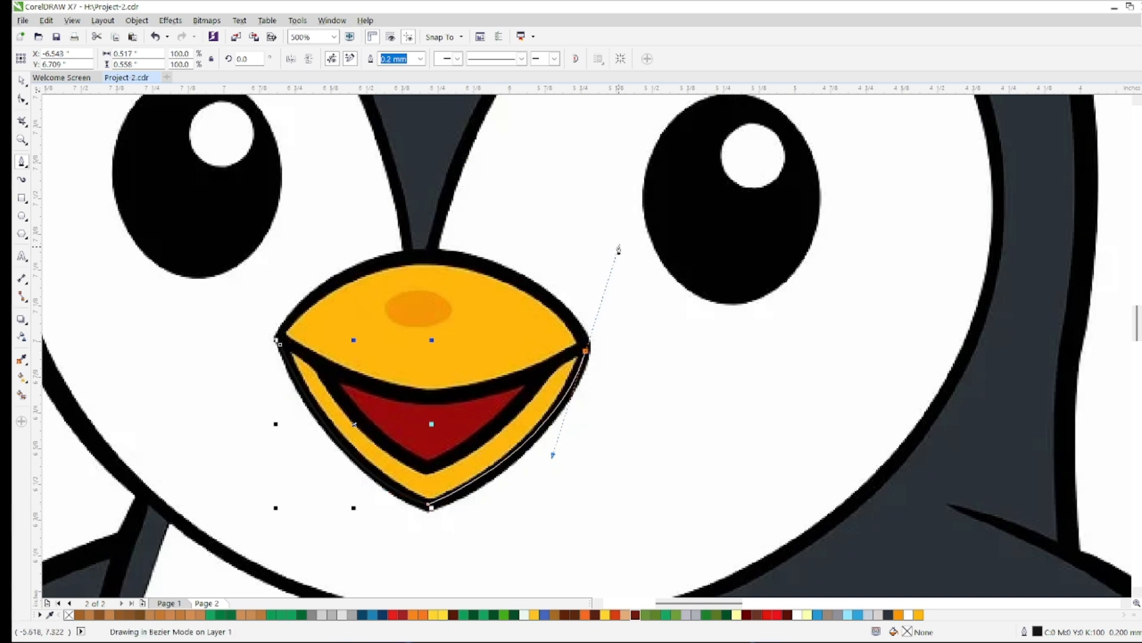
pyautogui.moveTo(280, 345); pyautogui.dragTo(451, 436)
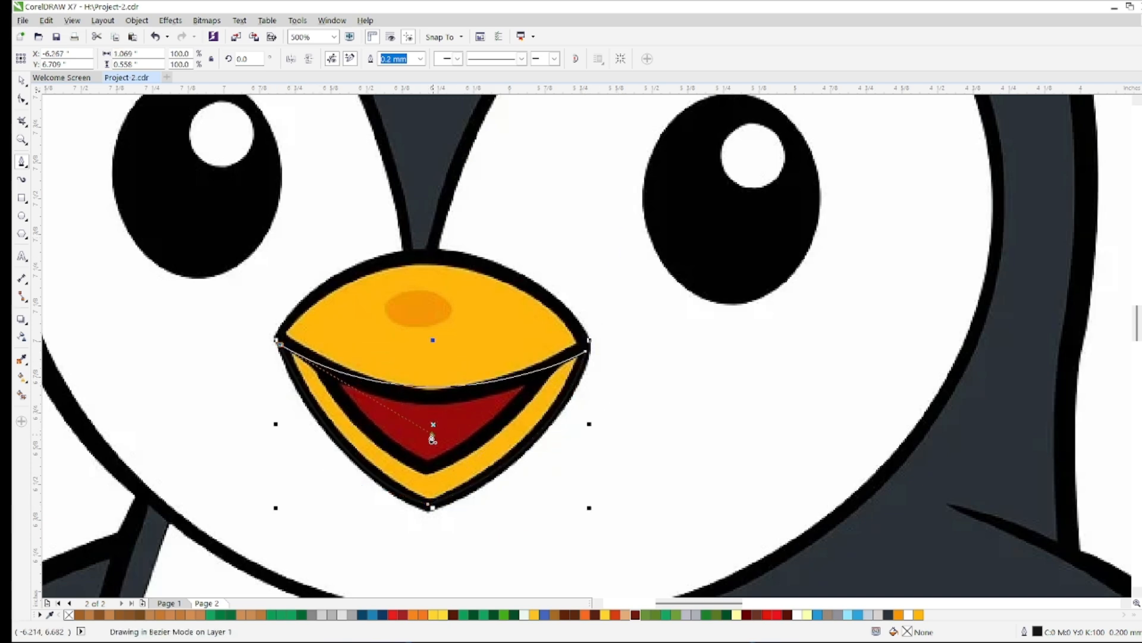
pyautogui.click(23, 359)
pyautogui.click(466, 479)
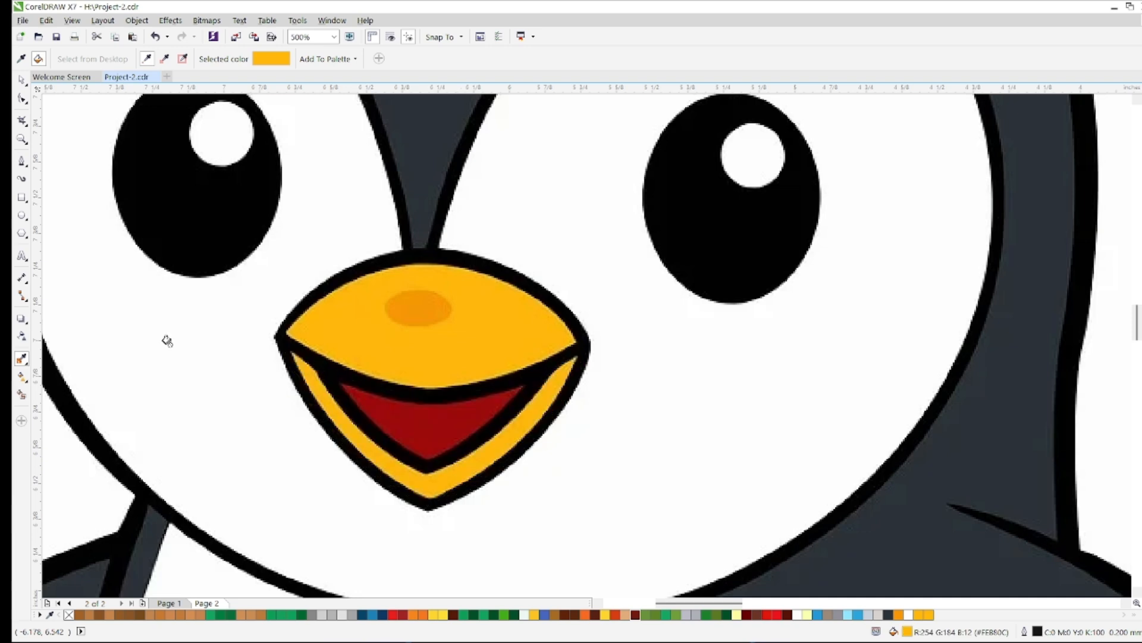
# Trace the two lower edges of the red mouth opening, from its left corner through the bottom point to the right corner
pyautogui.click(22, 162)
pyautogui.scroll(2, 339, 398)
pyautogui.click(337, 343)
pyautogui.scroll(-1, 373, 424)
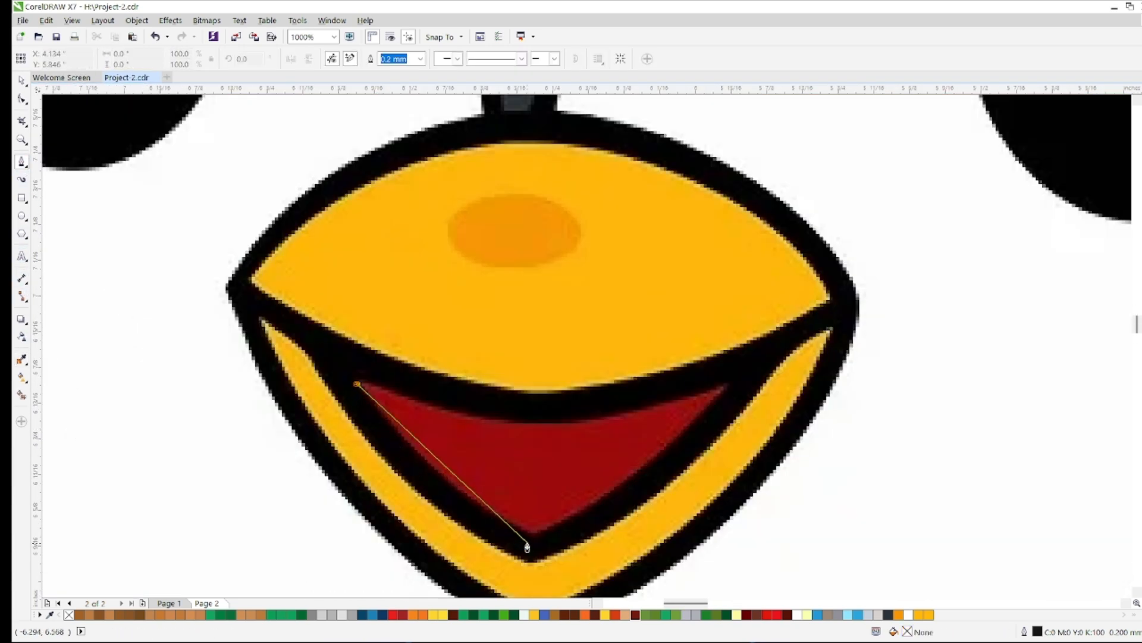
pyautogui.moveTo(575, 544); pyautogui.dragTo(590, 532)
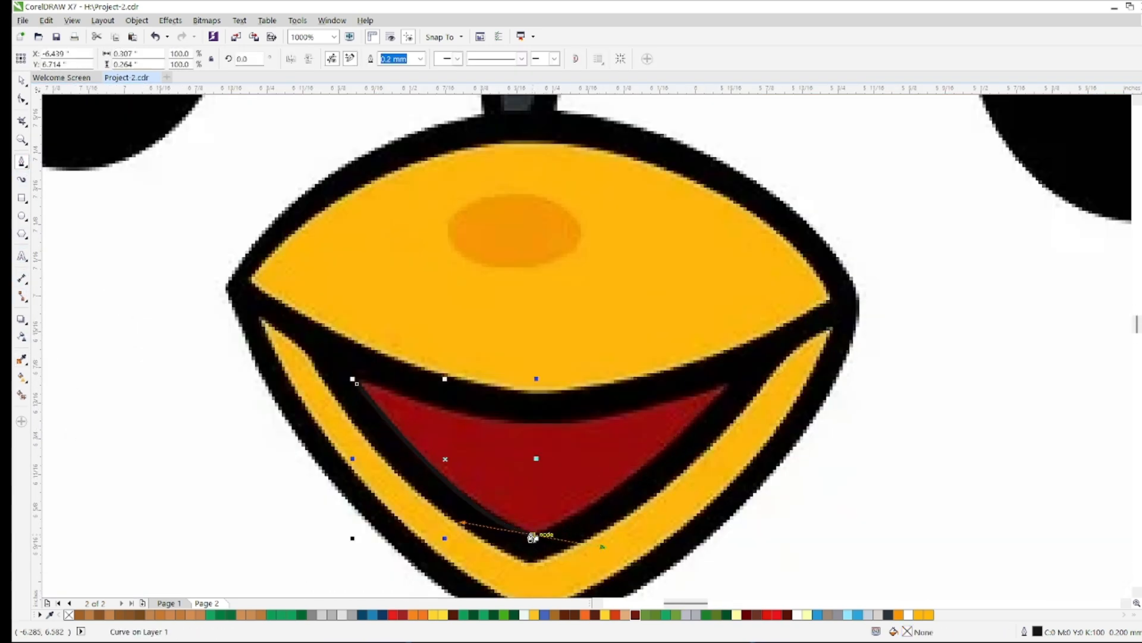
pyautogui.moveTo(723, 392); pyautogui.dragTo(779, 301)
pyautogui.moveTo(352, 379); pyautogui.dragTo(384, 387)
pyautogui.hotkey('ctrl', 'z')
pyautogui.scroll(2, 740, 393)
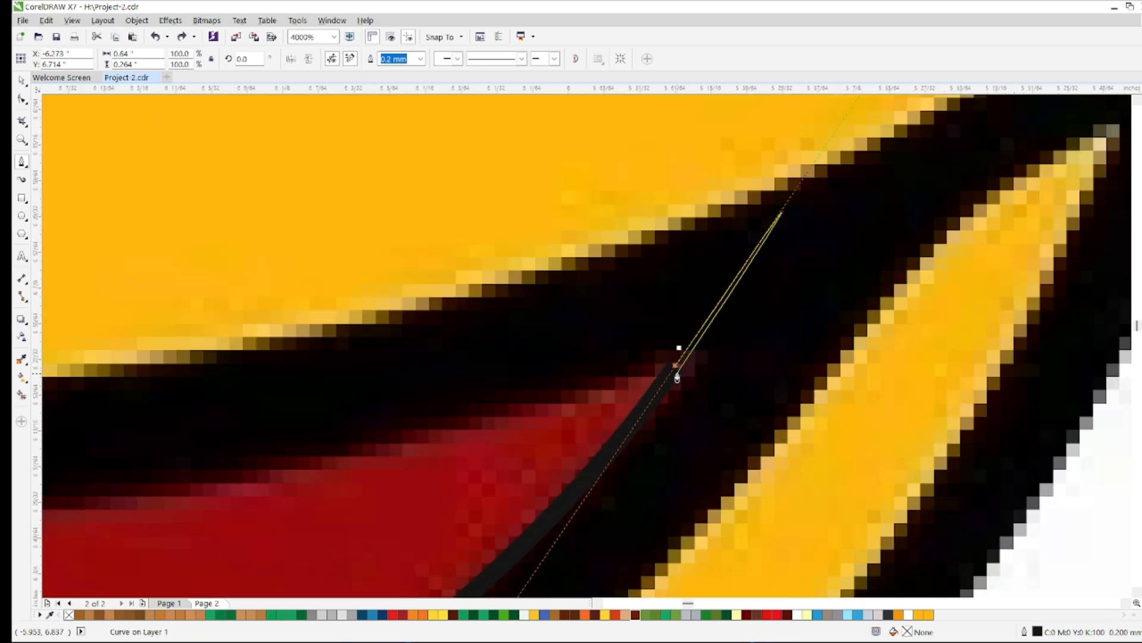
# Close the mouth outline along its curved upper edge, making the shape about 0.64 by 0.26 in
pyautogui.keyDown('alt'); pyautogui.click(675, 368); pyautogui.keyUp('alt')
pyautogui.scroll(-3, 682, 370)
pyautogui.scroll(1, 517, 373)
pyautogui.moveTo(472, 362); pyautogui.dragTo(664, 448)
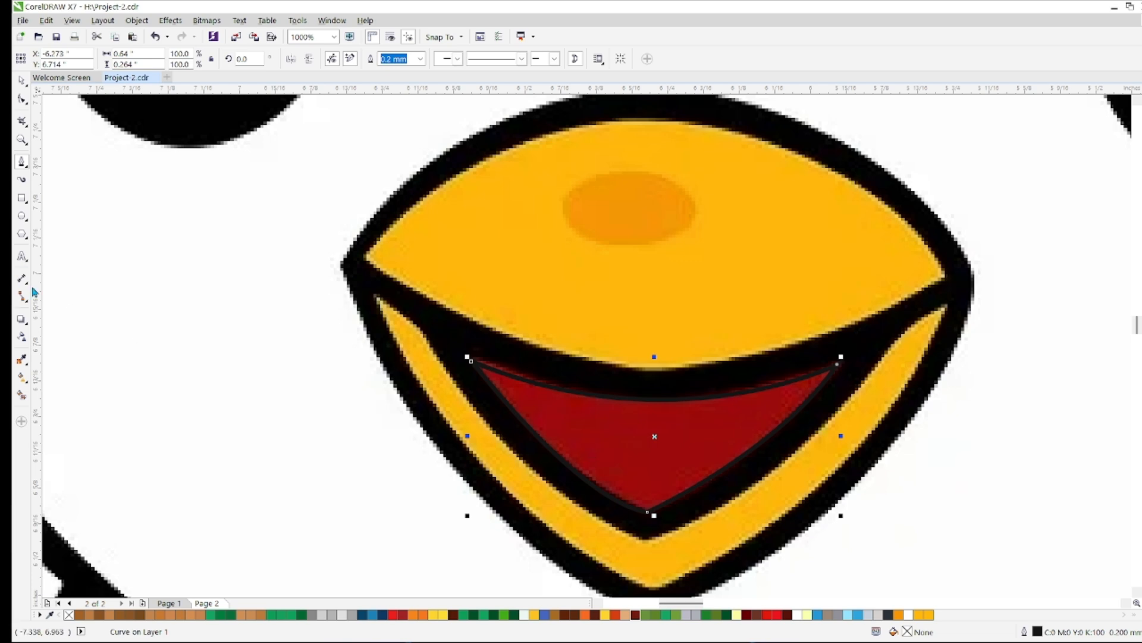
# Fill the mouth shape with the reference's dark red, R155 G10 B20
pyautogui.click(21, 359)
pyautogui.click(505, 387)
pyautogui.click(589, 446)
pyautogui.scroll(-1, 590, 447)
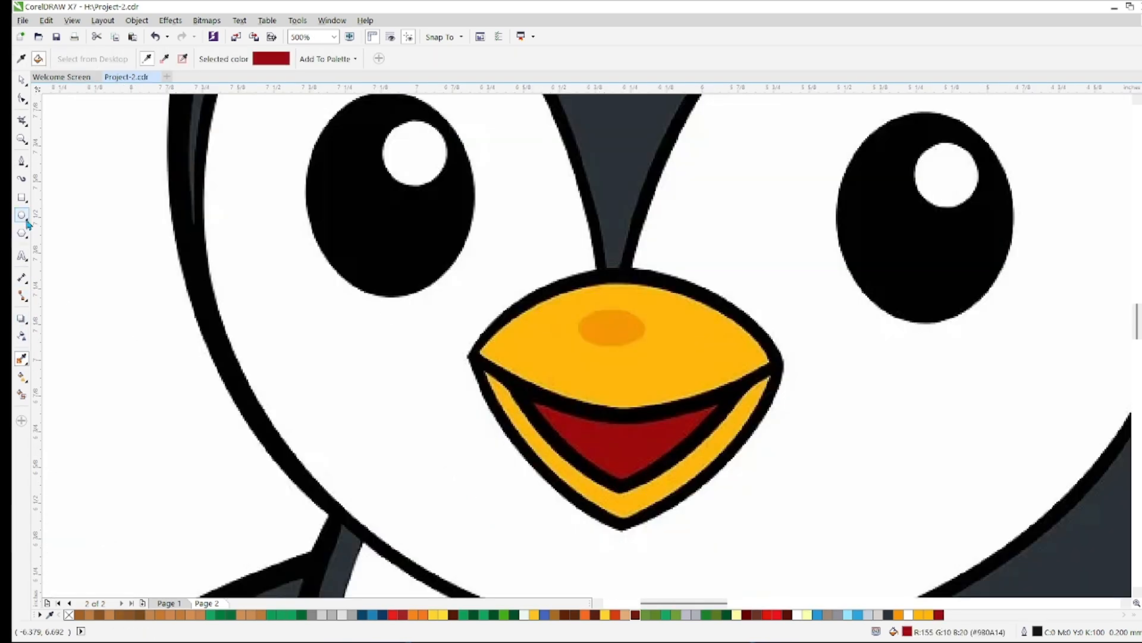
pyautogui.scroll(-4, 550, 320)
pyautogui.scroll(2, 531, 307)
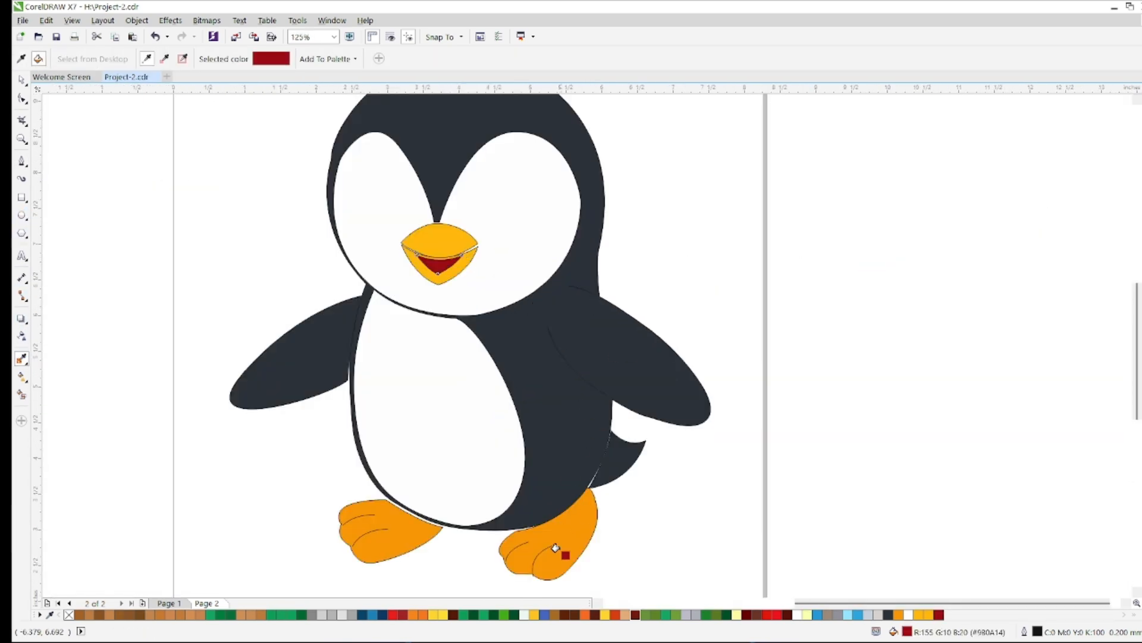
pyautogui.scroll(2, 336, 329)
pyautogui.hotkey('ctrl', 'z')
pyautogui.scroll(-1, 336, 330)
# Move the left wing's lower and upper inner corner nodes onto the body to close the gap between them
pyautogui.press('F10')
pyautogui.click(253, 417)
pyautogui.scroll(1, 557, 120)
pyautogui.scroll(4, 458, 455)
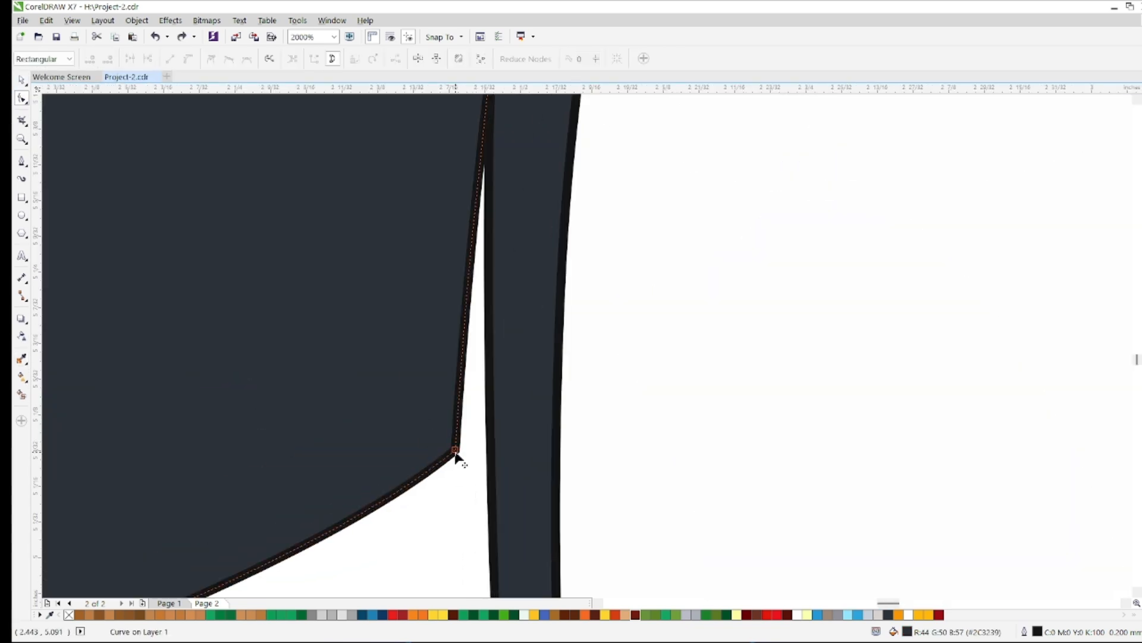
pyautogui.moveTo(459, 452); pyautogui.dragTo(586, 366)
pyautogui.scroll(-3, 584, 255)
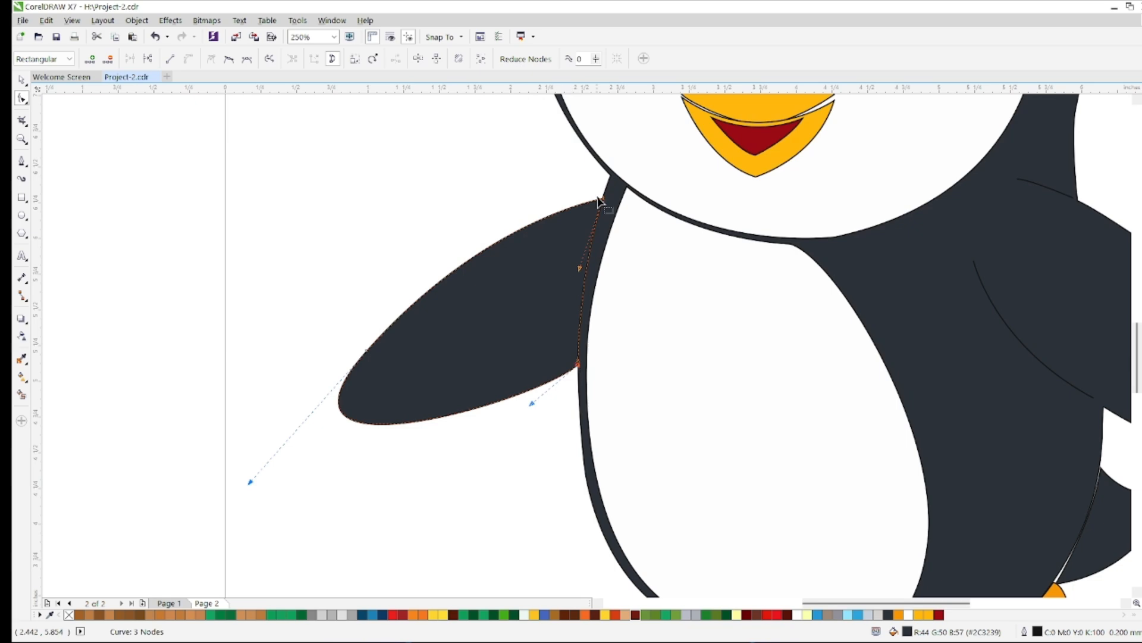
pyautogui.scroll(3, 587, 235)
pyautogui.moveTo(488, 248); pyautogui.dragTo(477, 246)
pyautogui.scroll(-5, 477, 249)
pyautogui.scroll(4, 470, 337)
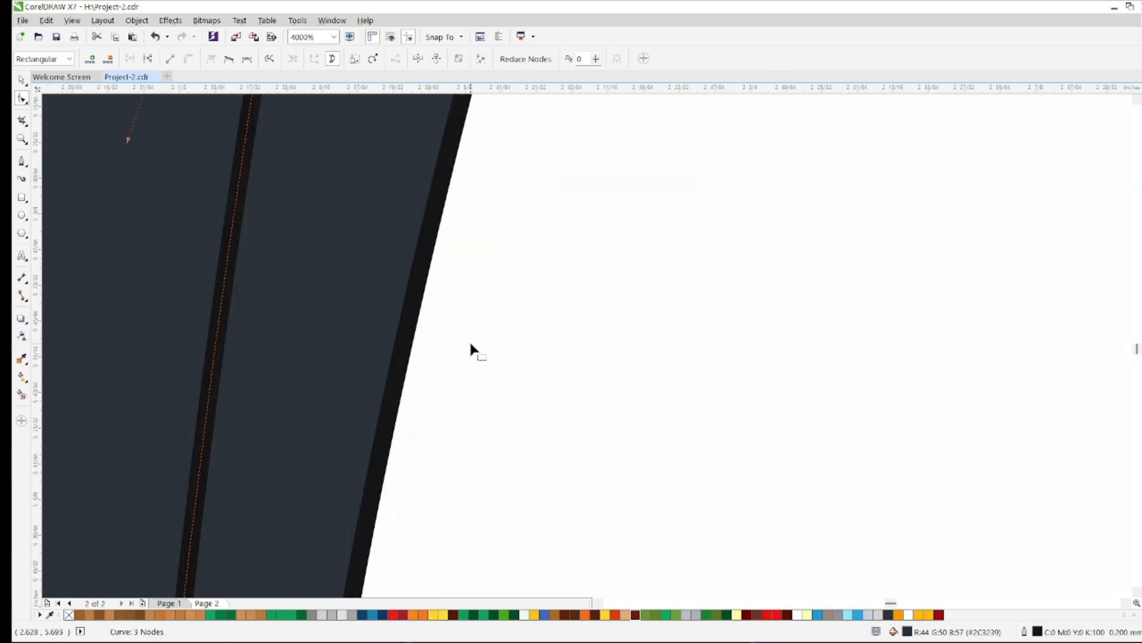
# Select the left foot's curve and move its belly-side corner node up under the body's edge
pyautogui.scroll(-6, 469, 339)
pyautogui.scroll(2, 489, 439)
pyautogui.click(489, 439)
pyautogui.scroll(2, 490, 439)
pyautogui.scroll(-1, 595, 424)
pyautogui.scroll(3, 725, 421)
pyautogui.moveTo(694, 400); pyautogui.dragTo(732, 357)
pyautogui.scroll(-2, 693, 357)
# Adjust the left foot's remaining belly-side nodes and curvature so its upper edge meets the body's underside
pyautogui.scroll(2, 247, 136)
pyautogui.moveTo(208, 204); pyautogui.dragTo(289, 158)
pyautogui.scroll(-2, 289, 160)
pyautogui.scroll(1, 523, 287)
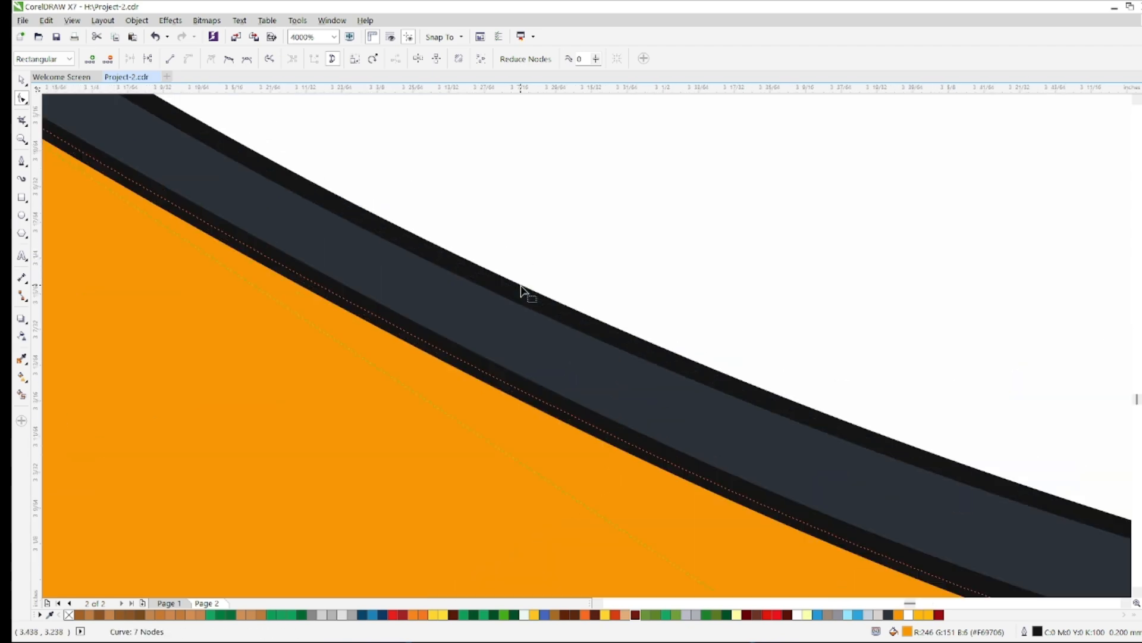
pyautogui.scroll(-4, 665, 550)
pyautogui.scroll(2, 666, 550)
pyautogui.moveTo(599, 500); pyautogui.dragTo(652, 501)
pyautogui.scroll(2, 613, 501)
pyautogui.scroll(-4, 652, 502)
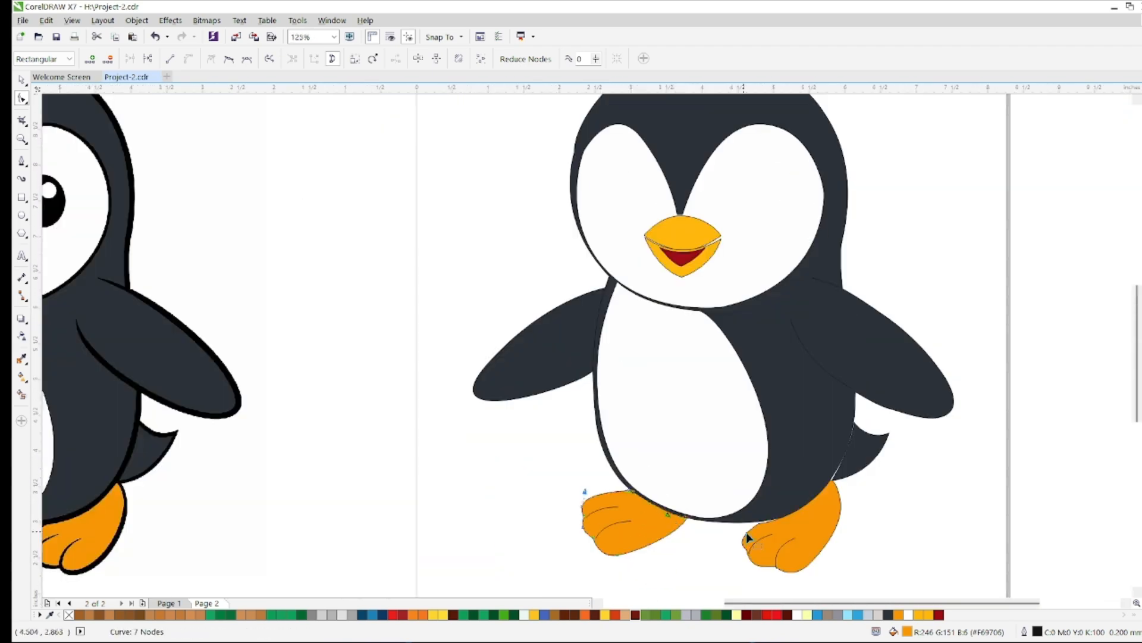
# Move the right foot's inner corner node up onto the body's underside to close the gap
pyautogui.scroll(3, 681, 523)
pyautogui.scroll(3, 773, 508)
pyautogui.scroll(3, 520, 492)
pyautogui.scroll(-5, 463, 467)
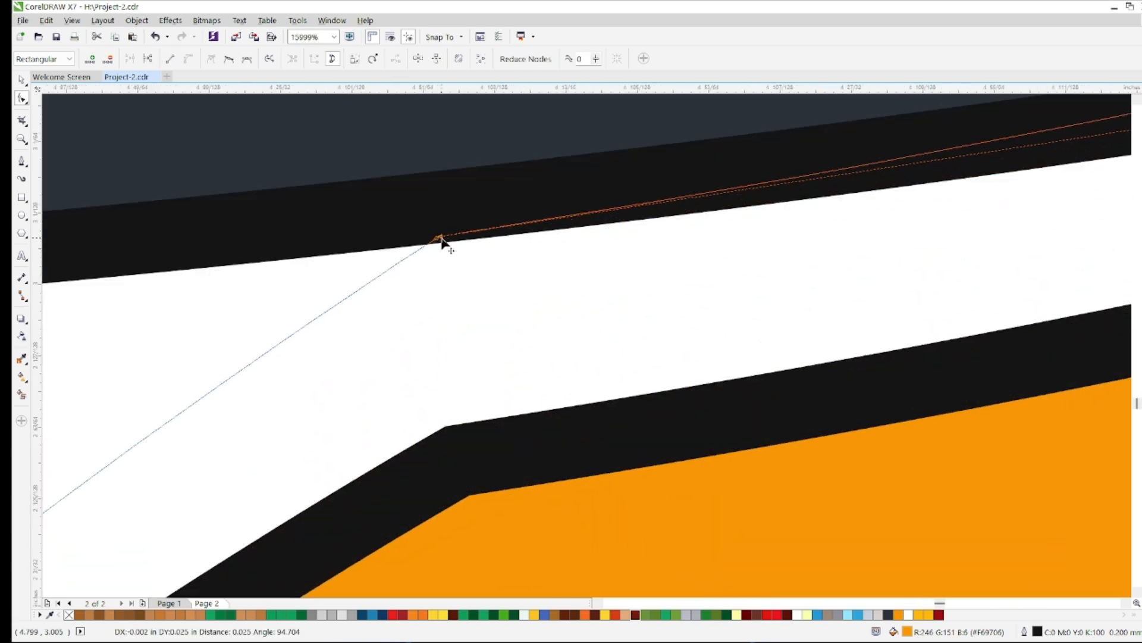
pyautogui.scroll(-1, 682, 223)
pyautogui.scroll(2, 680, 219)
# Select the tail curve and move its lower and upper inner corner nodes onto the body's edge
pyautogui.click(644, 351)
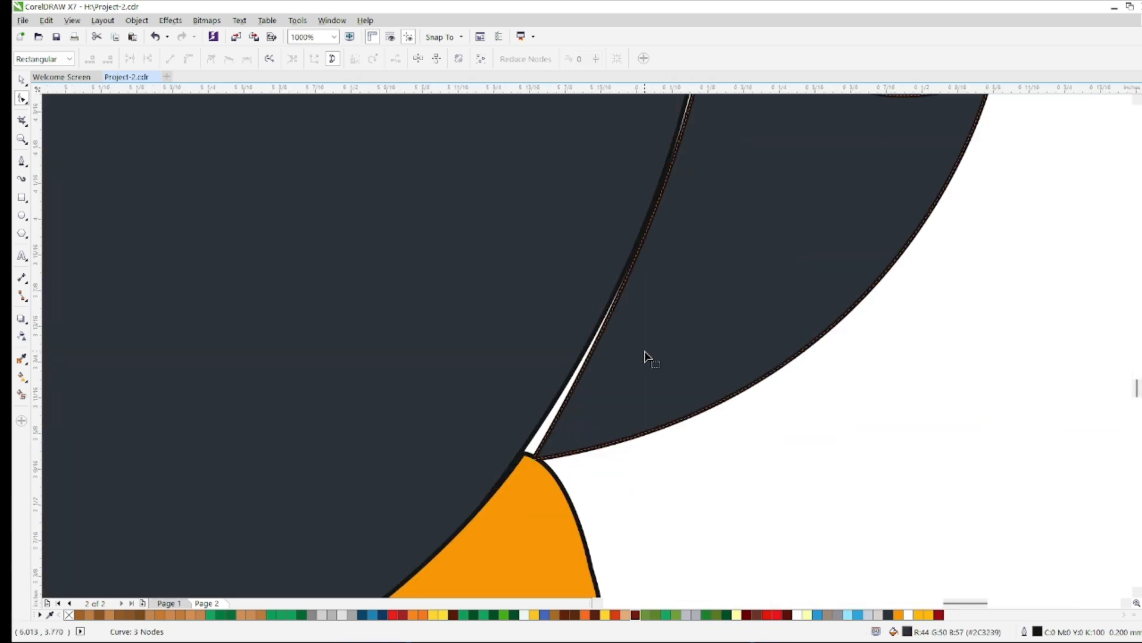
pyautogui.moveTo(535, 460); pyautogui.dragTo(533, 445)
pyautogui.scroll(-2, 534, 447)
pyautogui.scroll(3, 575, 345)
pyautogui.scroll(-4, 572, 358)
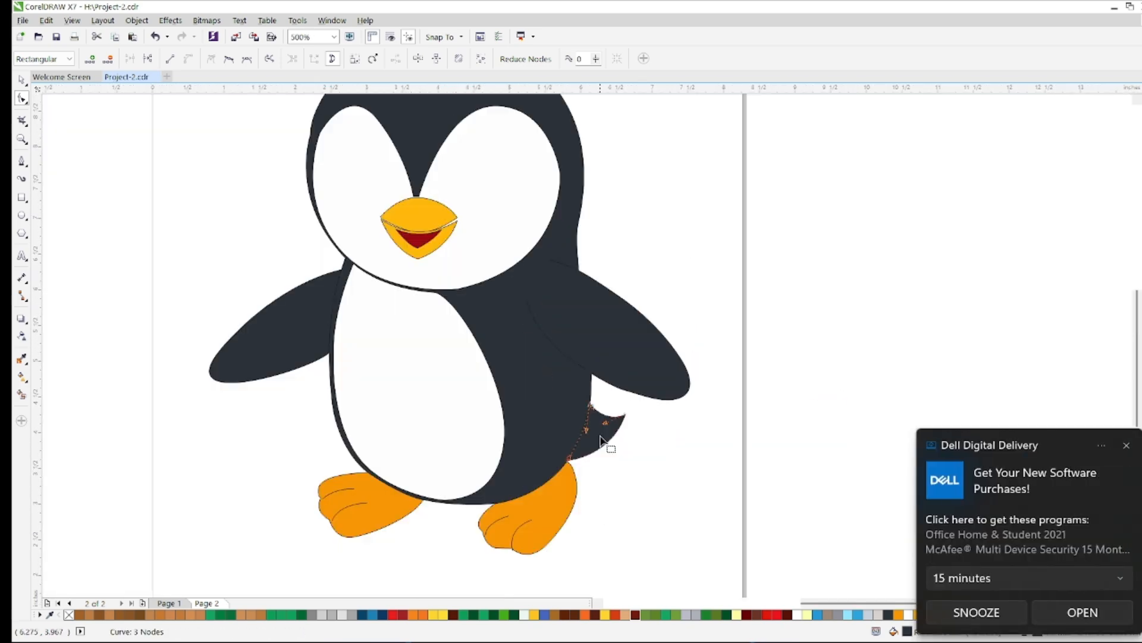
pyautogui.scroll(3, 605, 435)
pyautogui.scroll(2, 632, 454)
# Close the Dell Digital Delivery notification and adjust the white belly's upper corner node beside the left wing
pyautogui.click(708, 410)
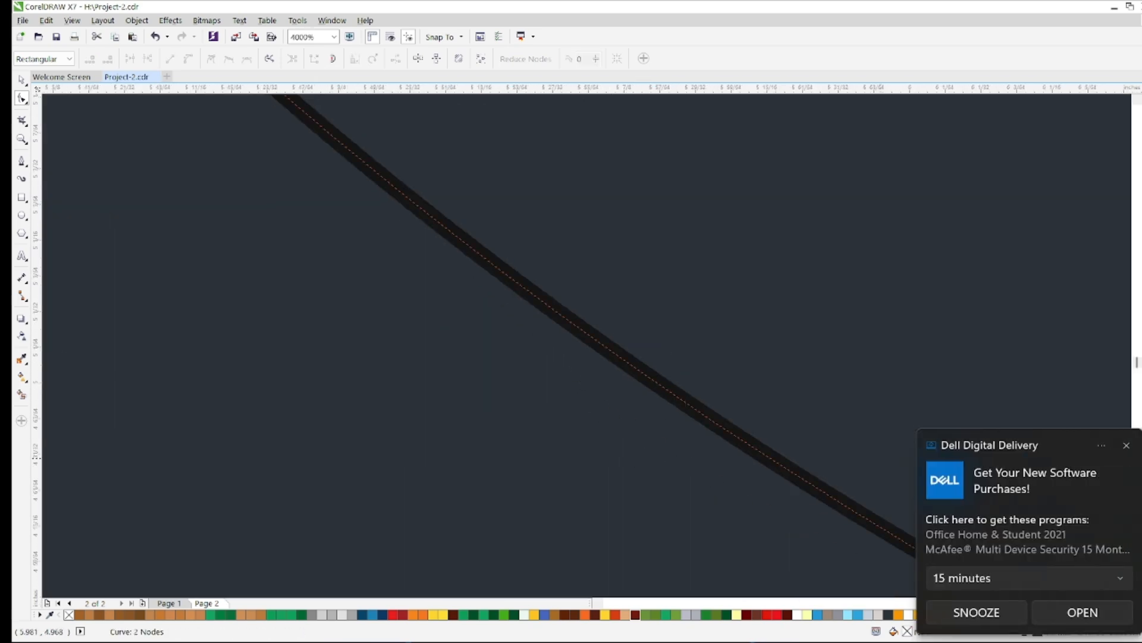
pyautogui.click(1127, 445)
pyautogui.scroll(-5, 777, 449)
pyautogui.scroll(4, 796, 462)
pyautogui.moveTo(674, 347); pyautogui.dragTo(733, 344)
pyautogui.scroll(-2, 716, 382)
pyautogui.scroll(3, 684, 270)
pyautogui.scroll(-5, 726, 340)
pyautogui.scroll(3, 401, 233)
pyautogui.moveTo(432, 206)
pyautogui.mouseDown()
pyautogui.moveTo(379, 184)
pyautogui.moveTo(434, 205)
pyautogui.mouseUp()
pyautogui.scroll(-5, 434, 203)
pyautogui.scroll(4, 255, 194)
pyautogui.scroll(-2, 232, 456)
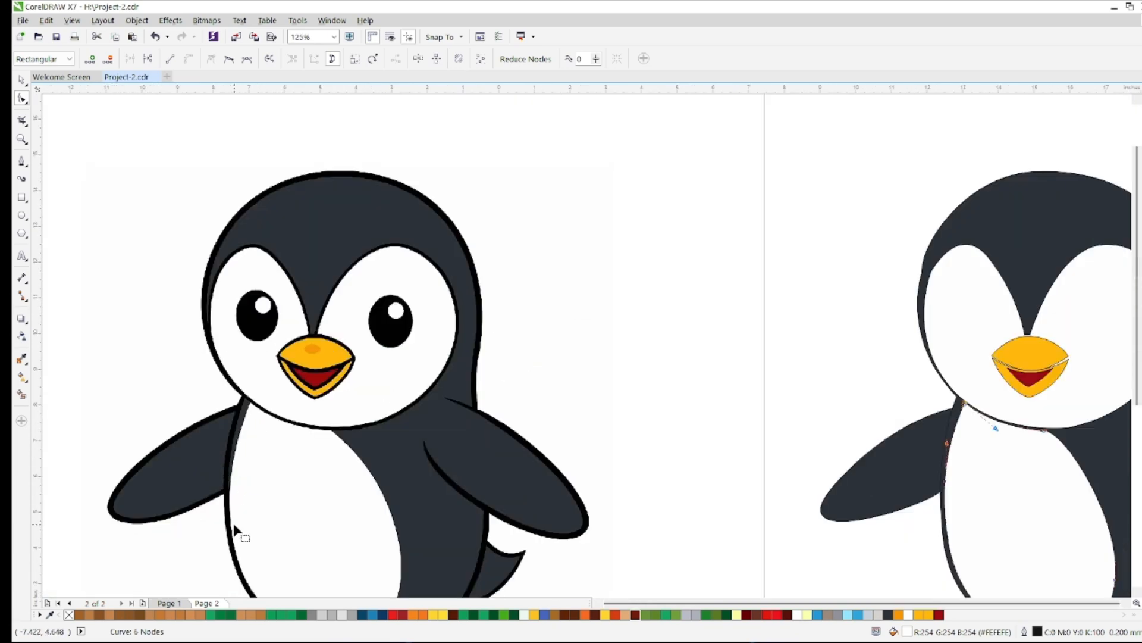
# Reshape the belly's lower edge so it follows the body's outline above the left foot
pyautogui.scroll(-1, 233, 523)
pyautogui.scroll(4, 609, 573)
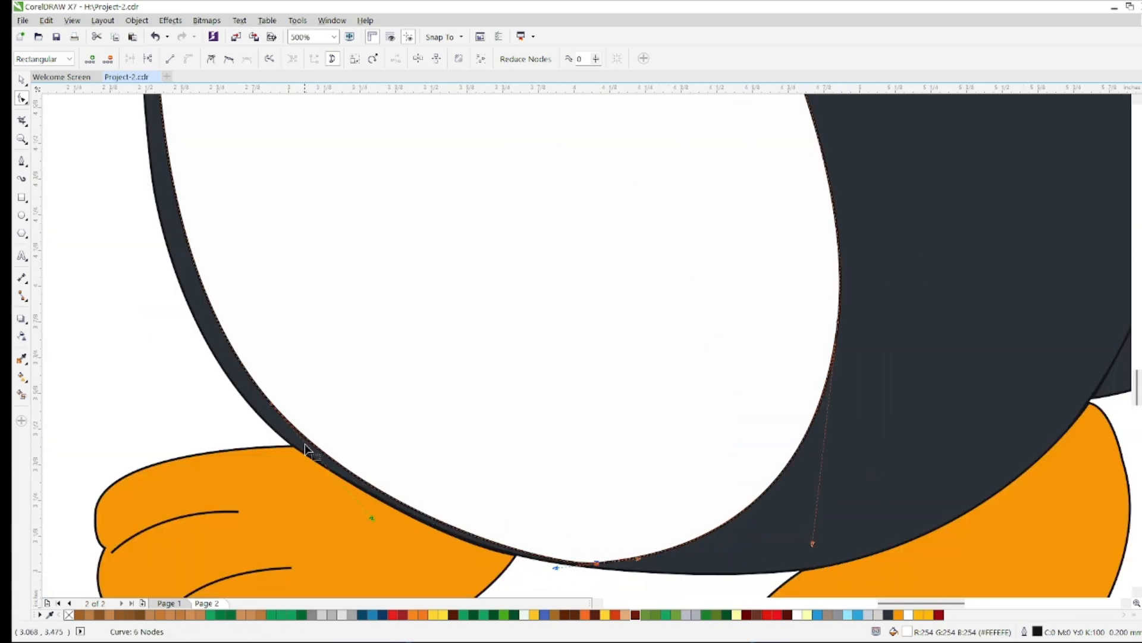
pyautogui.scroll(2, 560, 563)
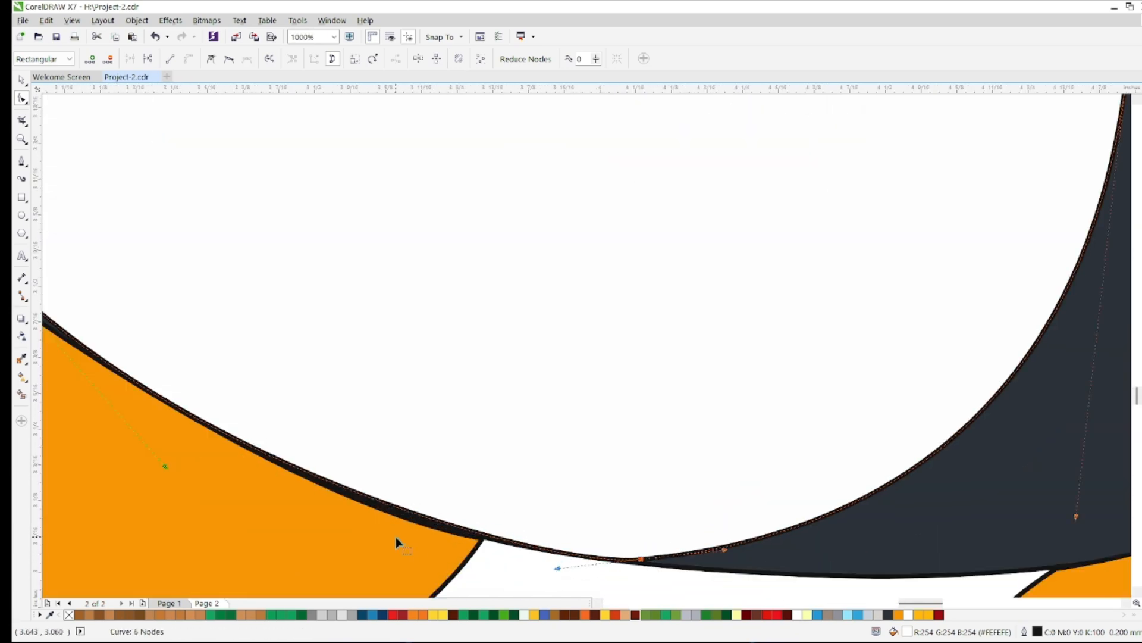
pyautogui.scroll(-1, 406, 538)
pyautogui.moveTo(284, 502); pyautogui.dragTo(288, 502)
pyautogui.moveTo(482, 552); pyautogui.dragTo(470, 552)
pyautogui.scroll(-2, 150, 294)
pyautogui.scroll(2, 103, 179)
pyautogui.moveTo(219, 273); pyautogui.dragTo(208, 280)
# Adjust the belly curve's handles so its left edge meets the body's outline
pyautogui.scroll(-2, 208, 280)
pyautogui.scroll(2, 301, 148)
pyautogui.scroll(-3, 359, 310)
pyautogui.scroll(4, 344, 538)
pyautogui.scroll(-1, 344, 537)
pyautogui.scroll(1, 931, 476)
pyautogui.moveTo(861, 467); pyautogui.dragTo(796, 463)
pyautogui.scroll(-3, 794, 463)
pyautogui.scroll(-2, 658, 390)
# Fine-tune the upper part of the belly's left edge against the body's outline beside the left wing
pyautogui.scroll(2, 670, 395)
pyautogui.scroll(-2, 503, 174)
pyautogui.scroll(4, 510, 156)
pyautogui.moveTo(391, 130); pyautogui.dragTo(385, 131)
pyautogui.scroll(-3, 386, 133)
pyautogui.scroll(1, 391, 205)
pyautogui.scroll(2, 443, 297)
pyautogui.moveTo(440, 274); pyautogui.dragTo(430, 281)
pyautogui.scroll(-2, 429, 282)
pyautogui.scroll(-2, 426, 284)
pyautogui.scroll(4, 419, 179)
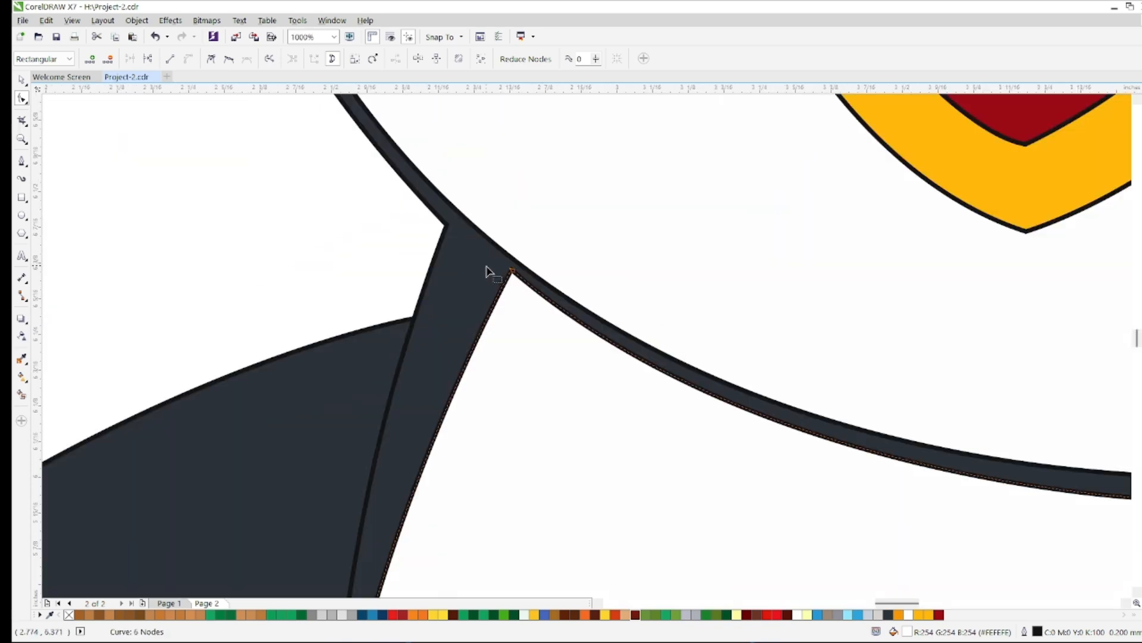
pyautogui.scroll(-2, 656, 335)
pyautogui.scroll(2, 833, 365)
# Open the belly curve for node editing and raise its upper edge toward the face's lower outline
pyautogui.click(644, 346)
pyautogui.scroll(-1, 638, 340)
pyautogui.scroll(-3, 721, 370)
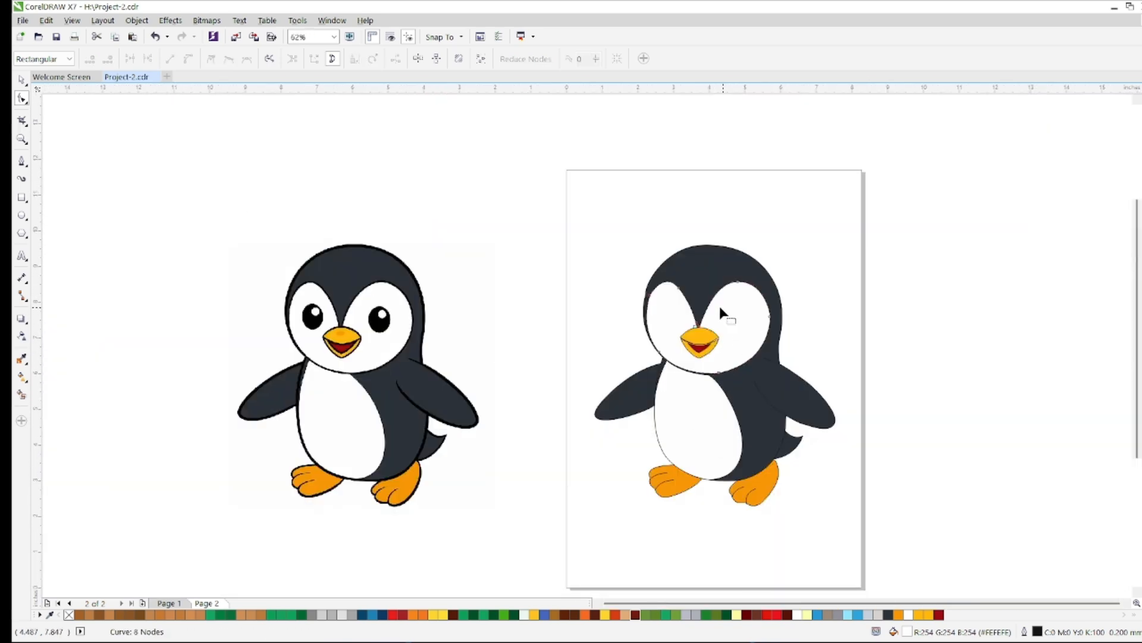
pyautogui.scroll(3, 670, 356)
pyautogui.scroll(-2, 669, 358)
pyautogui.click(22, 82)
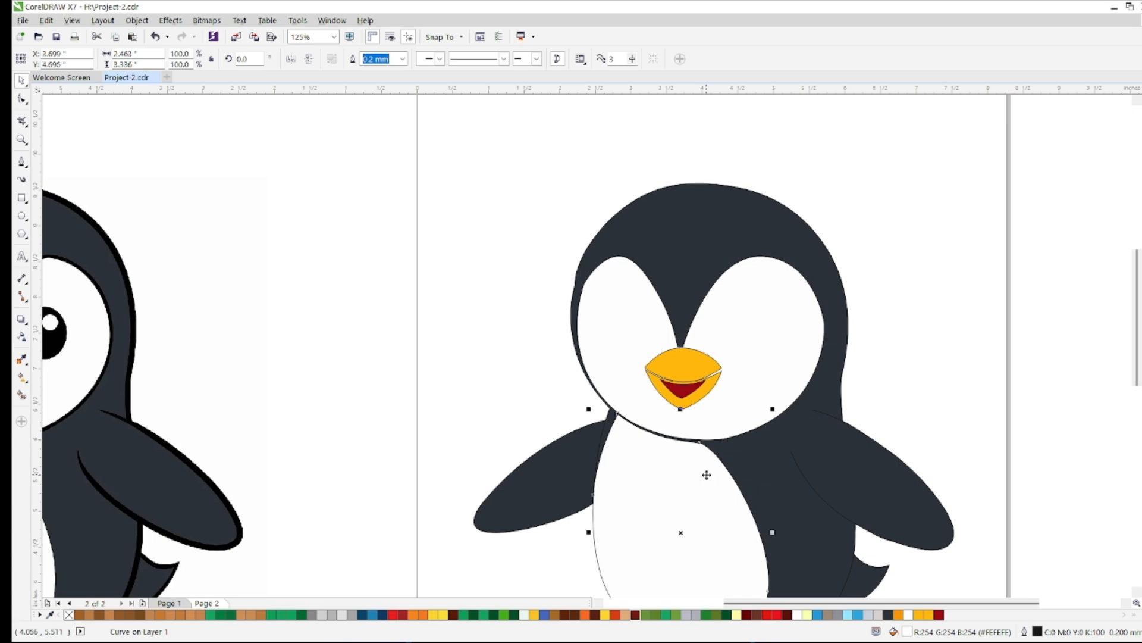
pyautogui.scroll(-2, 691, 498)
pyautogui.doubleClick(683, 495)
pyautogui.scroll(5, 688, 487)
pyautogui.scroll(1, 667, 393)
pyautogui.moveTo(645, 363); pyautogui.dragTo(644, 320)
# Refine the belly's top curve so it runs along the face's lower outline
pyautogui.scroll(-2, 643, 320)
pyautogui.scroll(2, 306, 208)
pyautogui.moveTo(334, 253); pyautogui.dragTo(334, 235)
pyautogui.scroll(-3, 737, 528)
pyautogui.scroll(3, 769, 555)
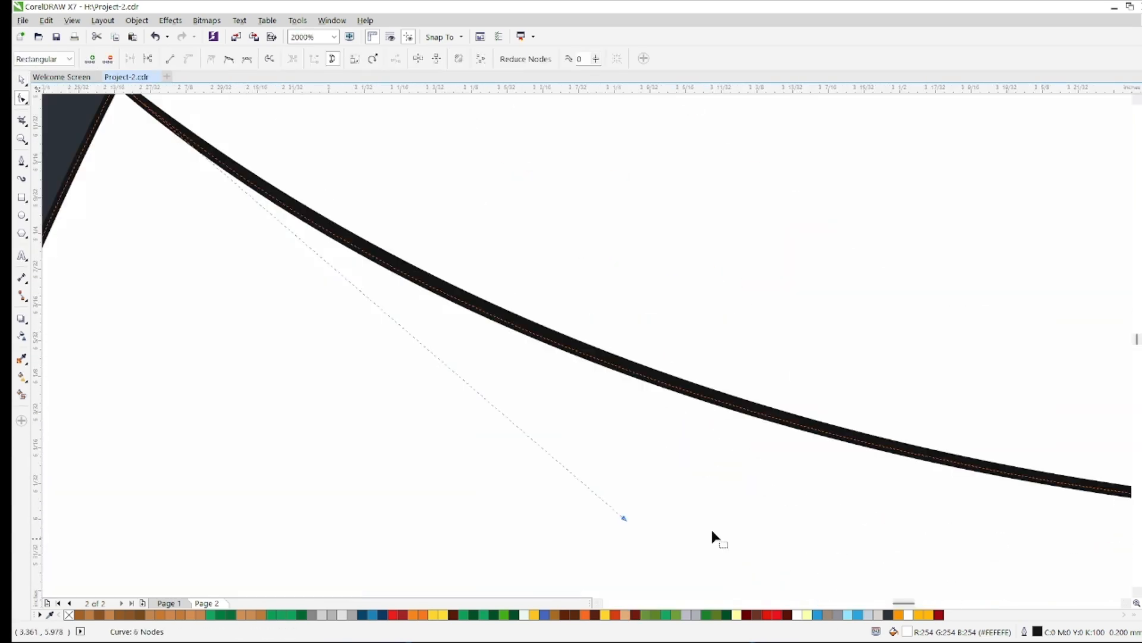
pyautogui.scroll(-1, 184, 175)
pyautogui.scroll(1, 153, 137)
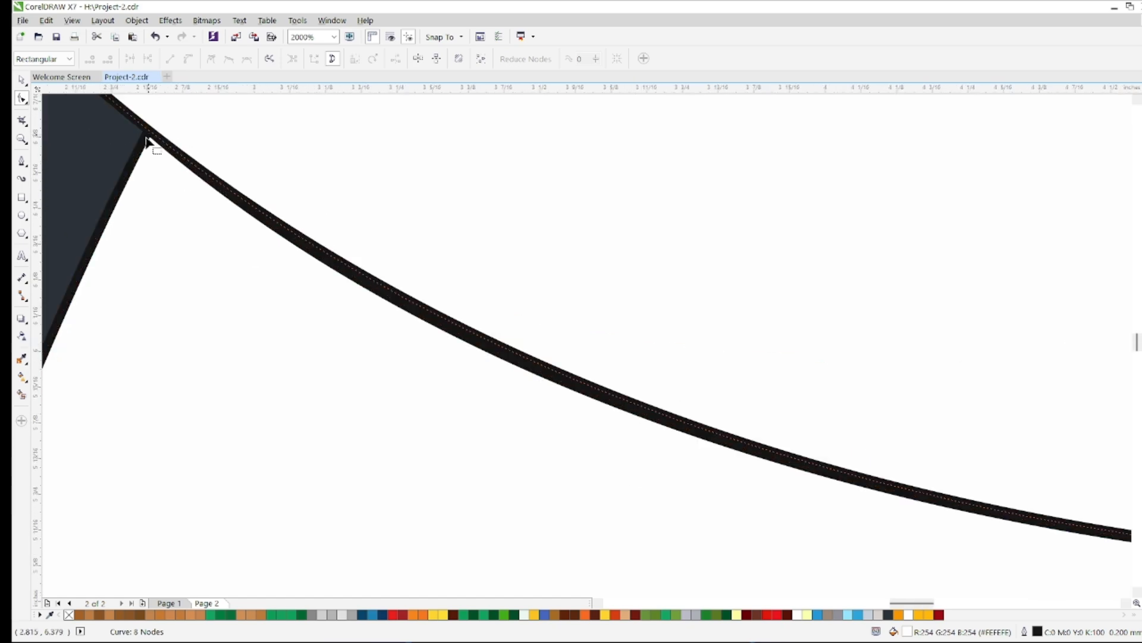
pyautogui.scroll(-5, 165, 167)
pyautogui.click(172, 145)
pyautogui.scroll(3, 167, 159)
# Move the lower beak's two upper corner nodes up to meet the upper beak's corners
pyautogui.click(402, 219)
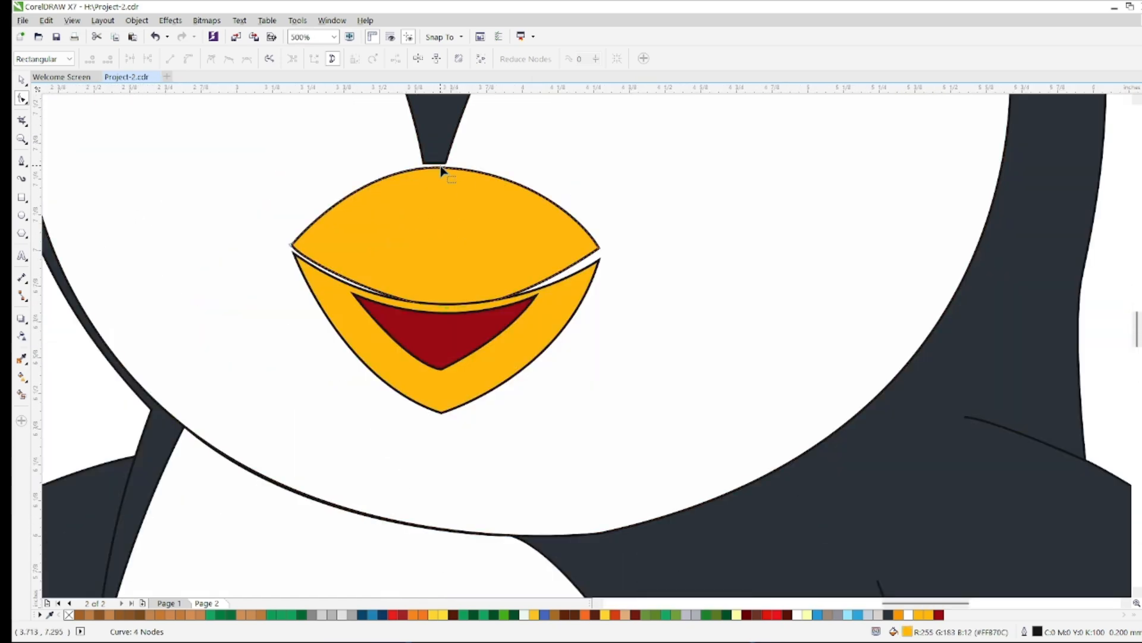
pyautogui.click(582, 282)
pyautogui.scroll(1, 595, 260)
pyautogui.moveTo(602, 261); pyautogui.dragTo(602, 238)
pyautogui.scroll(-1, 380, 282)
pyautogui.scroll(1, 198, 267)
pyautogui.scroll(1, 194, 267)
pyautogui.scroll(-1, 194, 266)
pyautogui.scroll(3, 202, 262)
pyautogui.moveTo(209, 256); pyautogui.dragTo(132, 135)
pyautogui.scroll(-3, 195, 172)
# Raise the dark red mouth's top edge to the upper beak and adjust its curvature along the beak line
pyautogui.click(487, 340)
pyautogui.scroll(1, 489, 342)
pyautogui.moveTo(871, 191); pyautogui.dragTo(874, 133)
pyautogui.moveTo(491, 485); pyautogui.dragTo(494, 395)
pyautogui.scroll(-1, 568, 290)
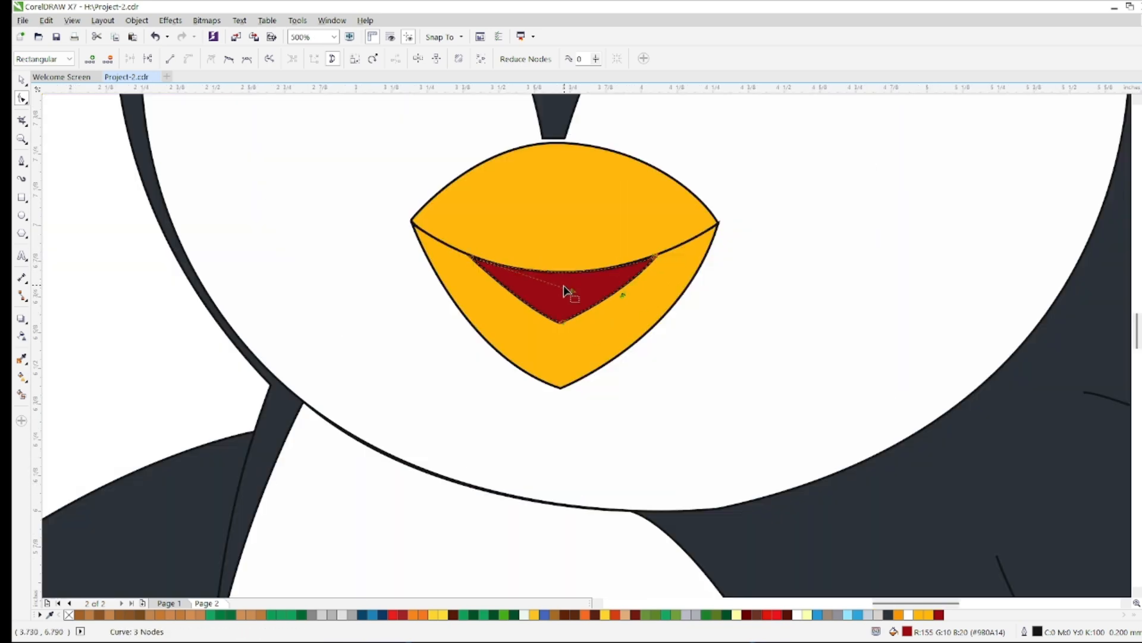
pyautogui.scroll(1, 568, 290)
pyautogui.scroll(-2, 486, 226)
pyautogui.scroll(3, 483, 218)
pyautogui.moveTo(523, 339); pyautogui.dragTo(520, 351)
pyautogui.moveTo(612, 337); pyautogui.dragTo(616, 349)
pyautogui.scroll(-4, 613, 344)
pyautogui.press('space')
# Draw an ellipse over the reference's left eye and resize it to about 0.59 by 0.70 in
pyautogui.scroll(-2, 589, 329)
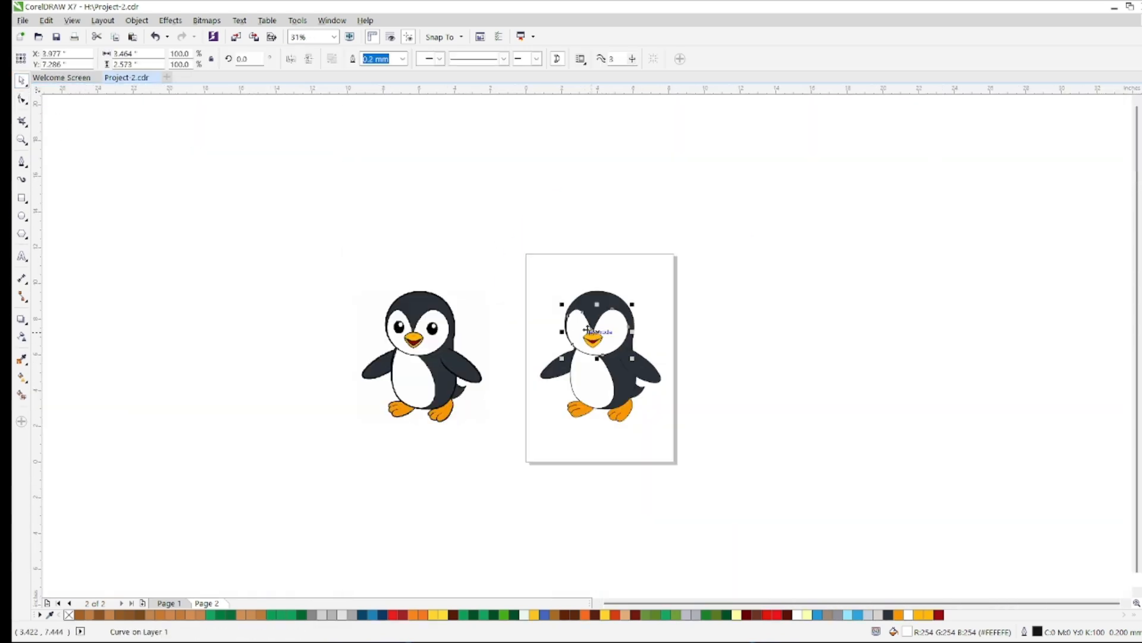
pyautogui.click(527, 314)
pyautogui.scroll(1, 527, 314)
pyautogui.scroll(3, 276, 361)
pyautogui.press('F7')
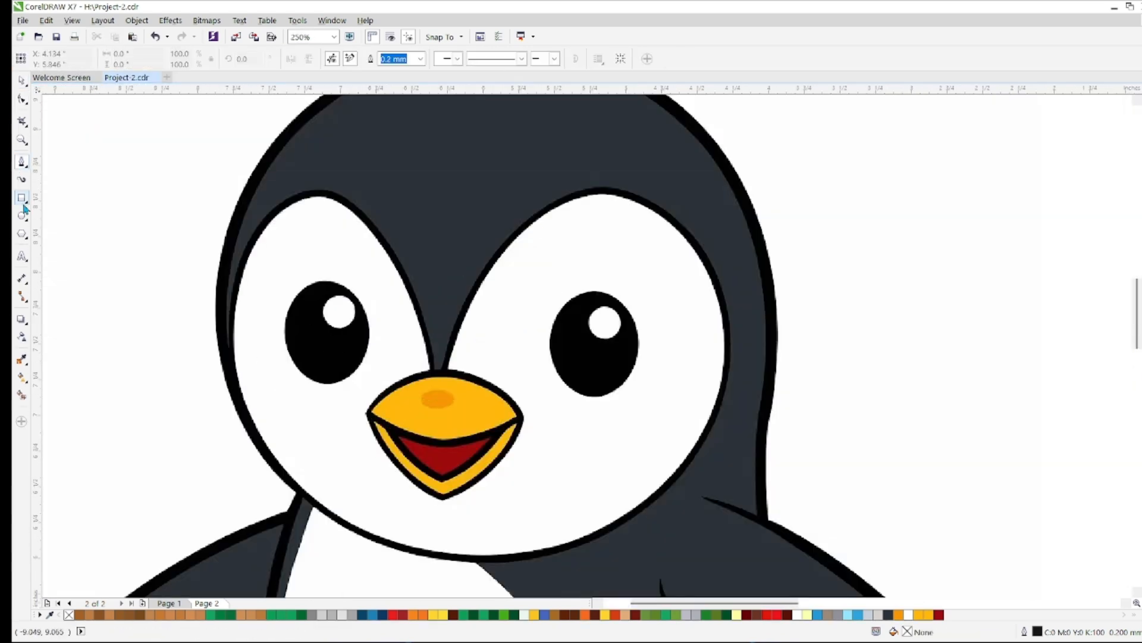
pyautogui.scroll(2, 306, 255)
pyautogui.moveTo(305, 237); pyautogui.dragTo(465, 453)
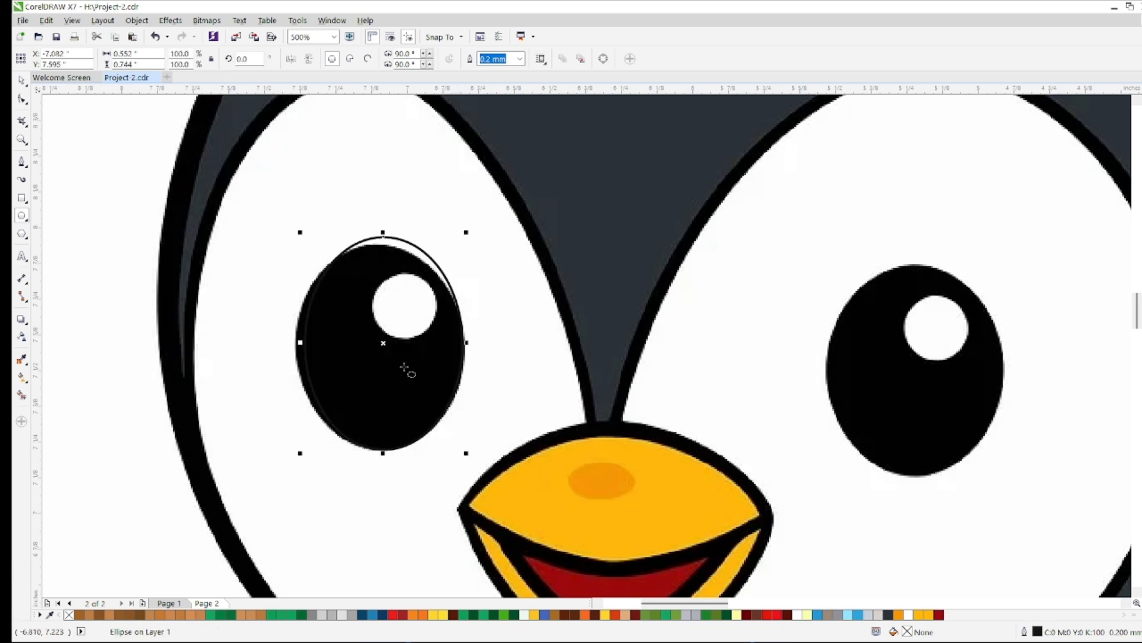
pyautogui.moveTo(460, 242); pyautogui.dragTo(459, 242)
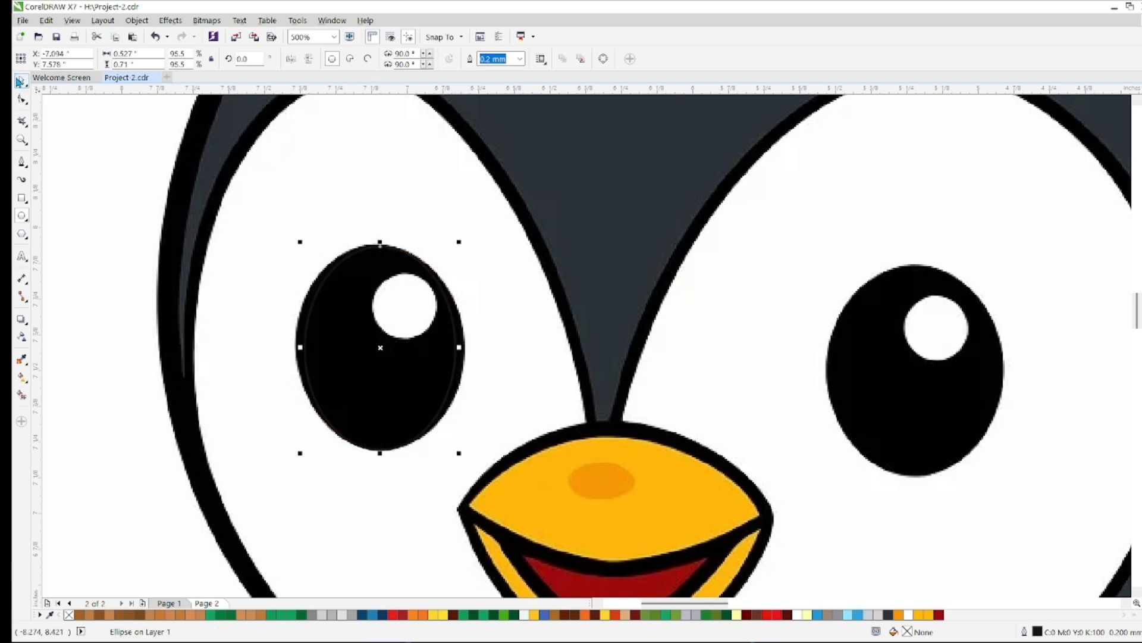
pyautogui.moveTo(300, 347); pyautogui.dragTo(291, 347)
pyautogui.moveTo(469, 347); pyautogui.dragTo(469, 347)
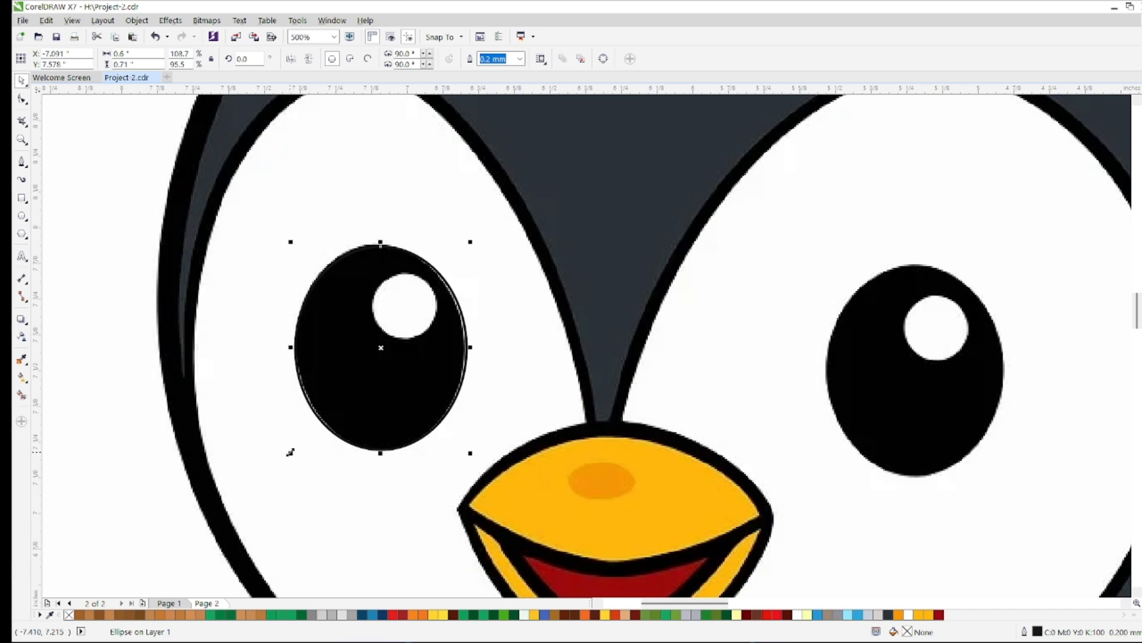
# Copy the ellipse onto the right eye and place both, filled with the reference's black, on the traced penguin's face
pyautogui.moveTo(382, 347); pyautogui.dragTo(917, 369)
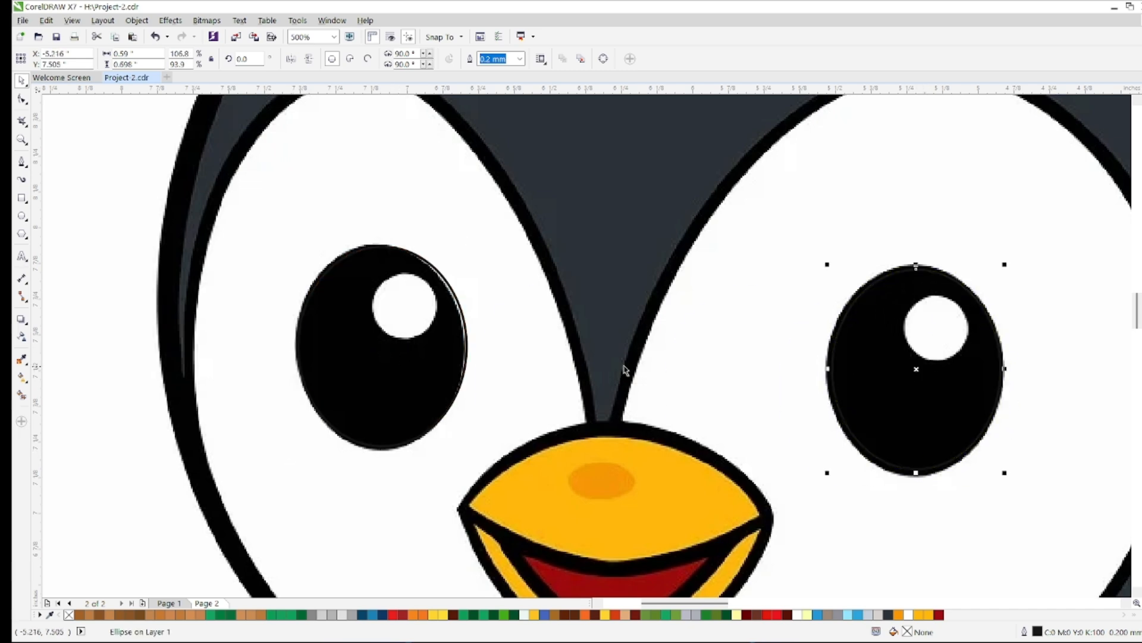
pyautogui.click(381, 347)
pyautogui.click(916, 369)
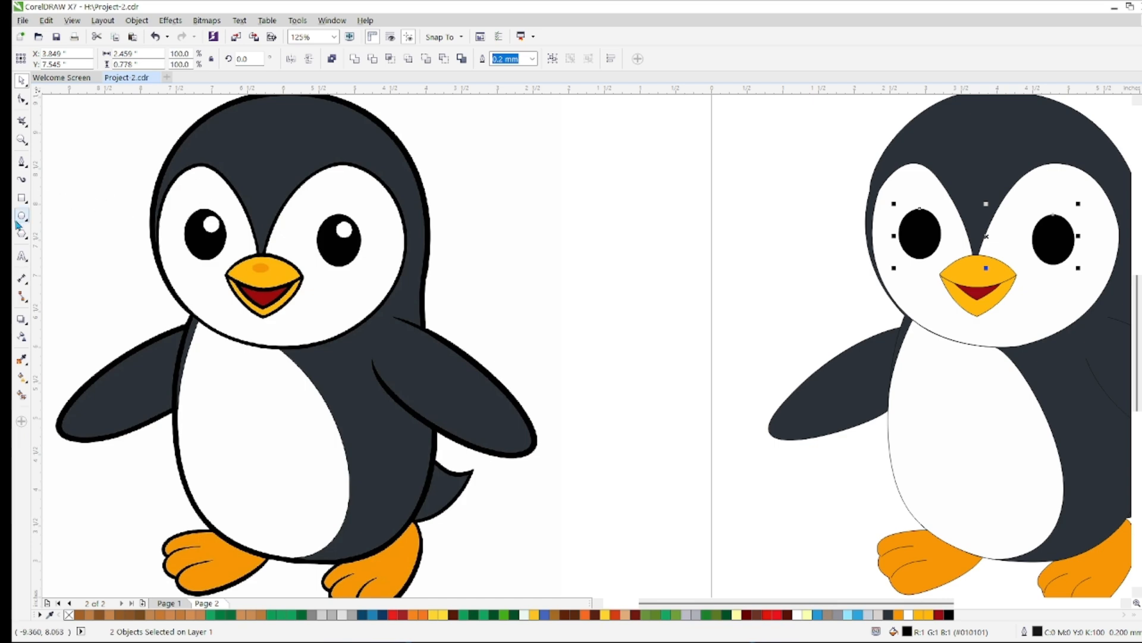
# Draw a circle about 0.22 in wide over the white highlight of the reference's left eye
pyautogui.click(20, 218)
pyautogui.scroll(3, 204, 230)
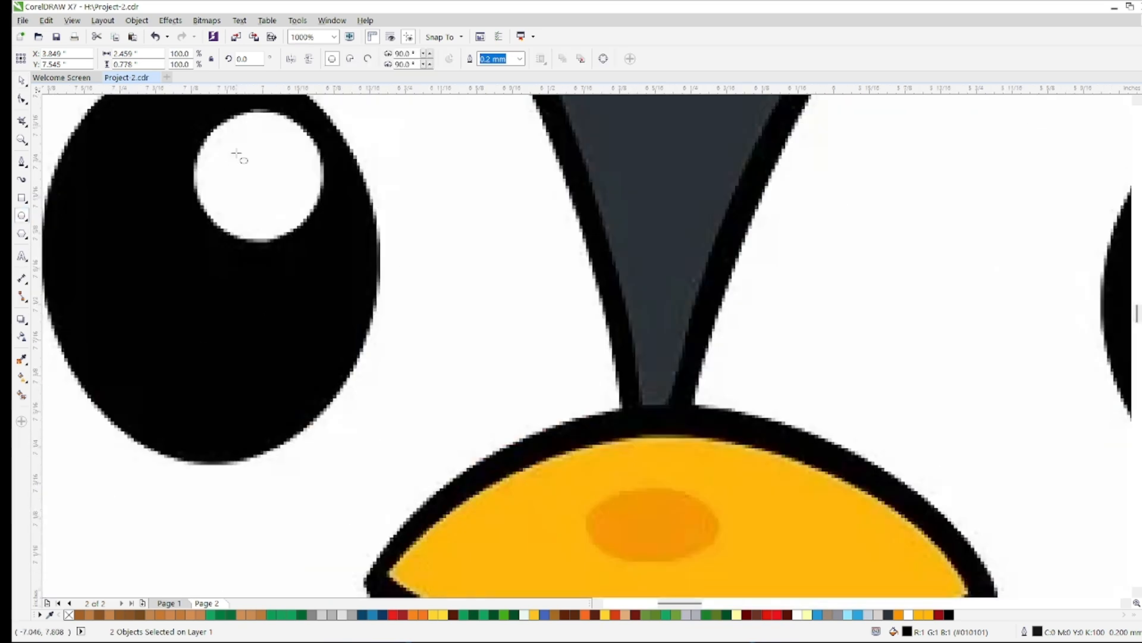
pyautogui.moveTo(194, 162); pyautogui.dragTo(199, 206)
pyautogui.moveTo(319, 286); pyautogui.dragTo(319, 287)
pyautogui.scroll(-2, 268, 328)
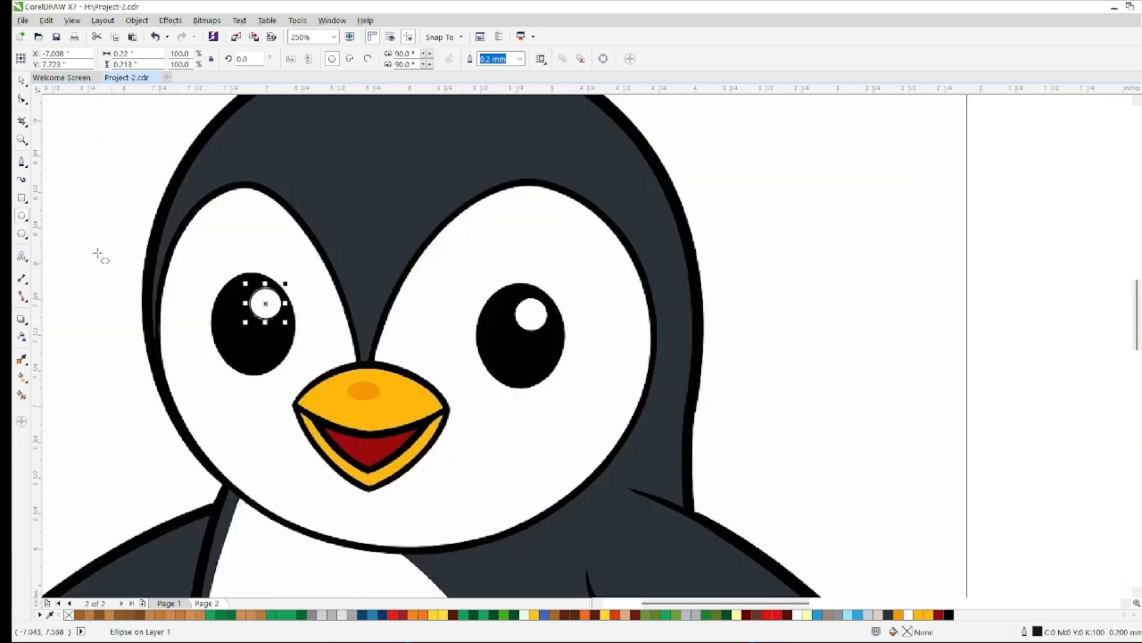
# Fill the highlight circle with the reference's white and place one on each of the traced penguin's eyes
pyautogui.click(21, 359)
pyautogui.scroll(4, 263, 305)
pyautogui.click(252, 308)
pyautogui.scroll(-4, 249, 307)
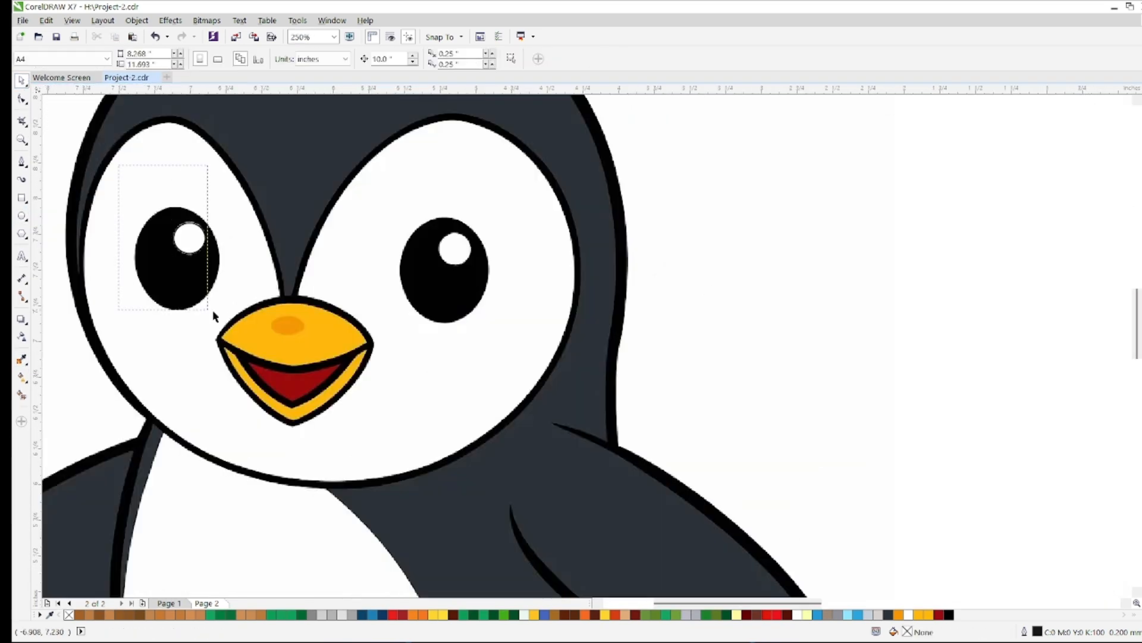
pyautogui.press('Escape')
pyautogui.scroll(-3, 523, 400)
pyautogui.scroll(1, 564, 484)
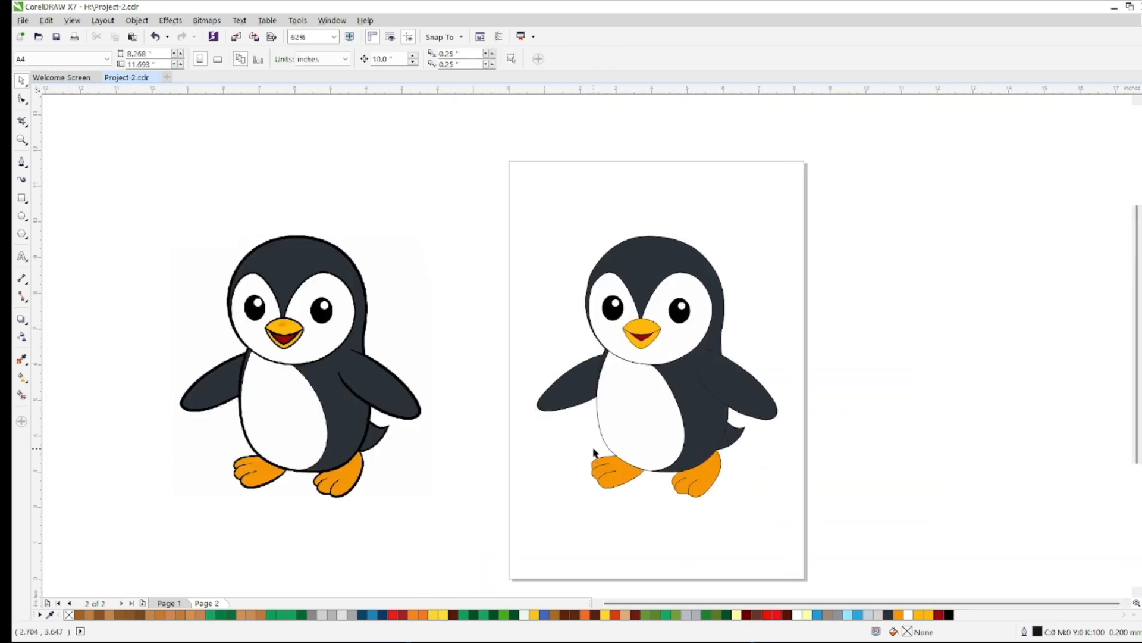
# Apply a heavier outline width to the white face shape
pyautogui.click(653, 360)
pyautogui.click(403, 59)
pyautogui.click(399, 129)
pyautogui.click(936, 375)
pyautogui.scroll(2, 699, 366)
pyautogui.scroll(-2, 699, 367)
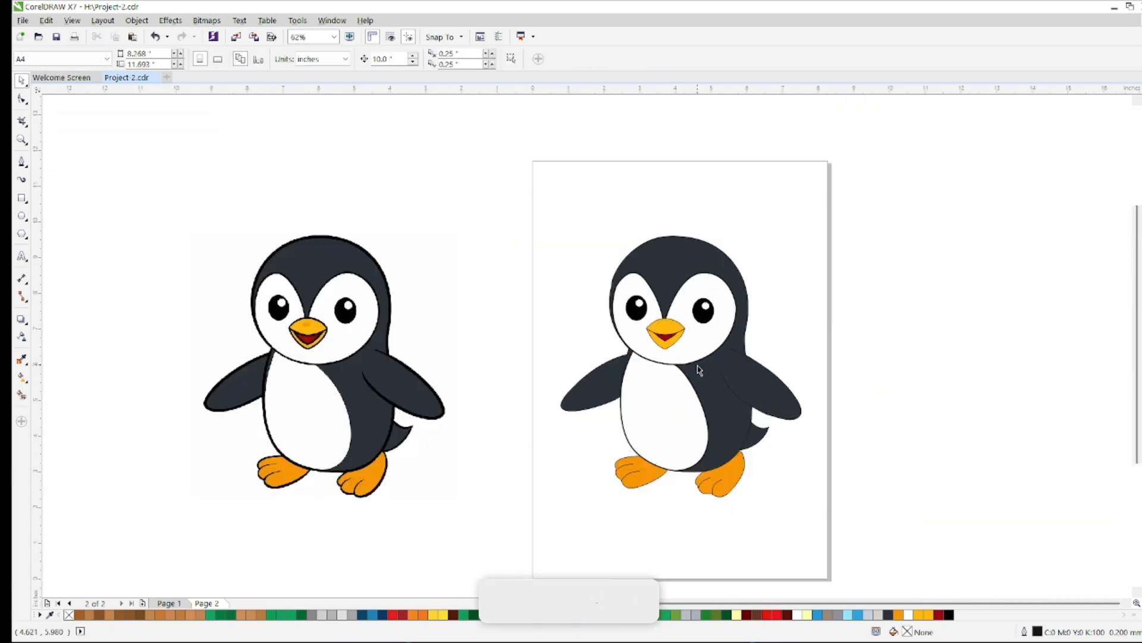
# Apply a heavier outline width to the penguin's wings
pyautogui.click(589, 387)
pyautogui.click(402, 59)
pyautogui.click(384, 165)
pyautogui.click(403, 59)
pyautogui.click(399, 164)
pyautogui.click(409, 192)
# Apply heavier outline widths to the penguin's head and belly shapes
pyautogui.click(643, 287)
pyautogui.click(403, 59)
pyautogui.click(400, 154)
pyautogui.click(670, 428)
pyautogui.click(403, 59)
pyautogui.click(391, 174)
pyautogui.click(403, 59)
pyautogui.click(392, 174)
pyautogui.click(879, 377)
# Set the outline width of both feet and the tail to 2.0 mm
pyautogui.click(723, 476)
pyautogui.click(402, 59)
pyautogui.click(381, 163)
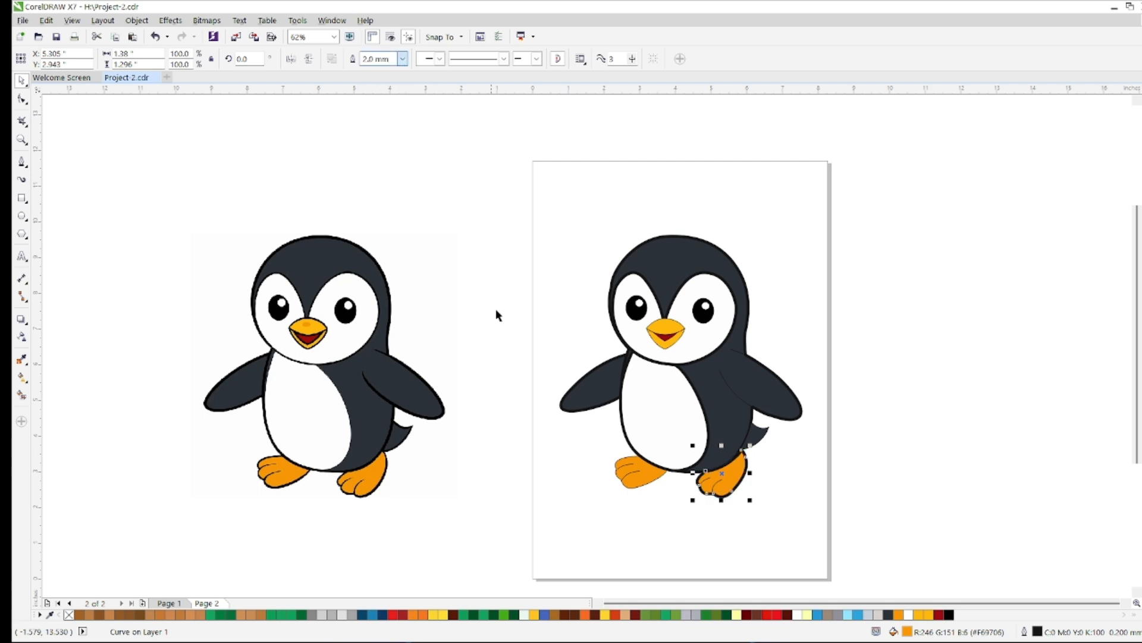
pyautogui.click(403, 59)
pyautogui.click(381, 163)
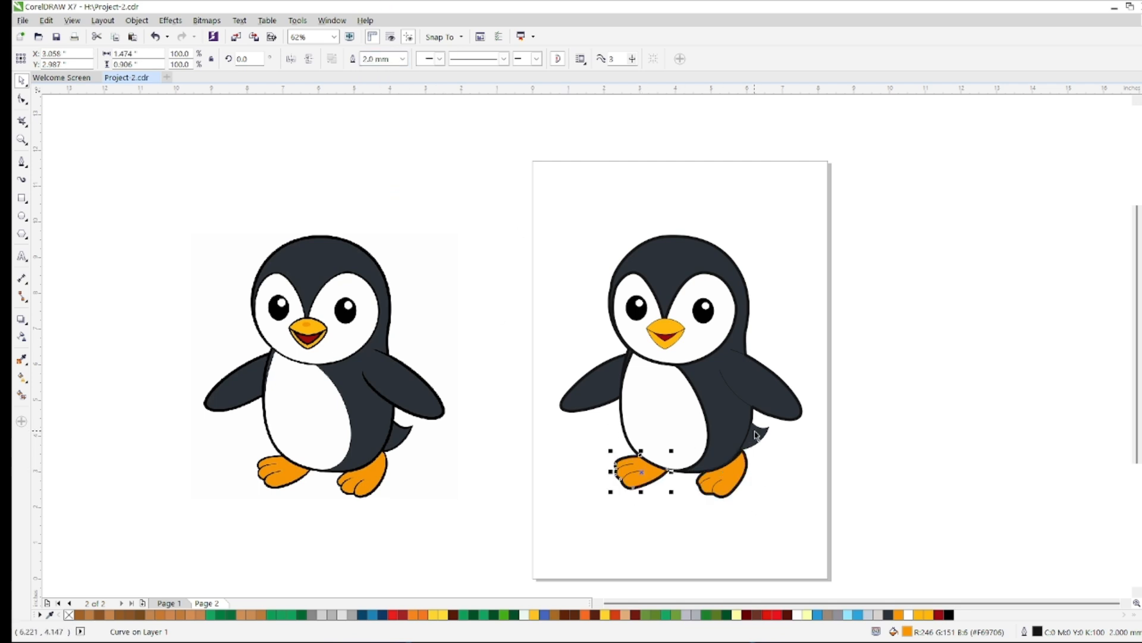
pyautogui.click(403, 59)
pyautogui.click(381, 163)
# Select all shapes of the traced penguin and set their outline width to 2.0 mm
pyautogui.moveTo(419, 135); pyautogui.dragTo(848, 595)
pyautogui.click(532, 59)
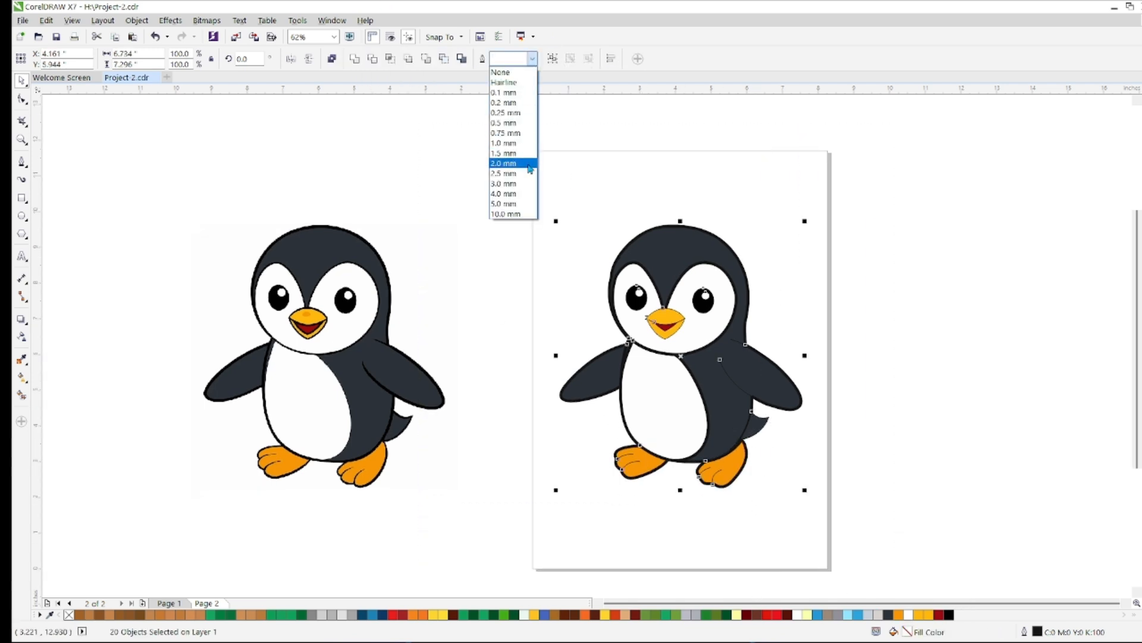
pyautogui.click(516, 163)
pyautogui.click(871, 299)
pyautogui.scroll(4, 707, 345)
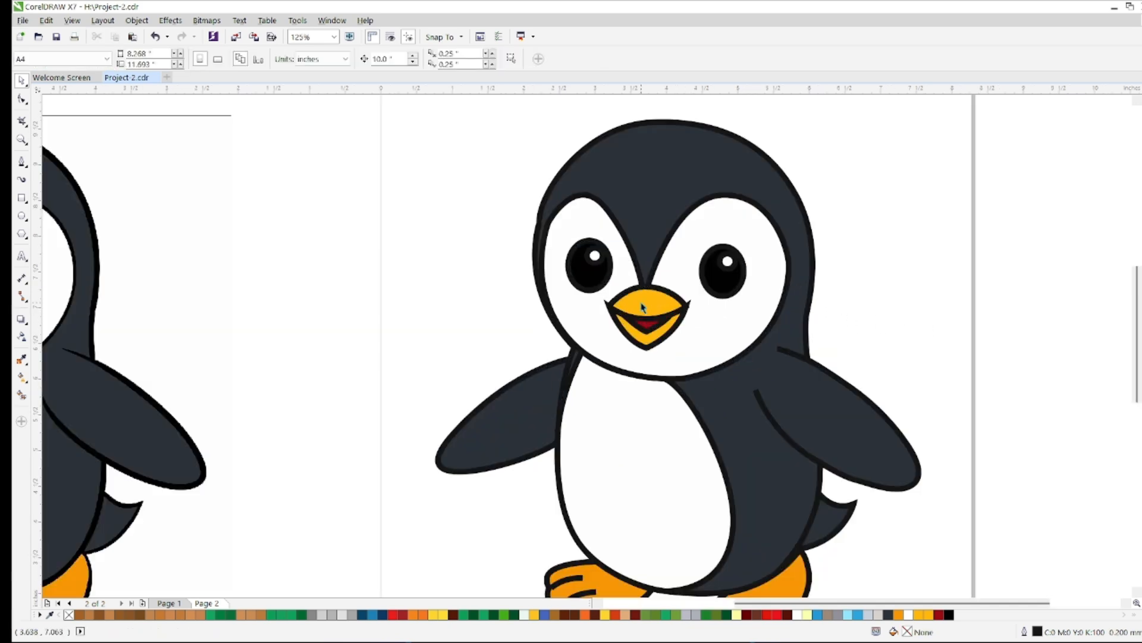
# Set the outline width of the penguin's upper beak to 0.75 mm
pyautogui.click(702, 348)
pyautogui.click(403, 58)
pyautogui.click(398, 125)
pyautogui.click(403, 59)
pyautogui.click(381, 154)
pyautogui.click(403, 58)
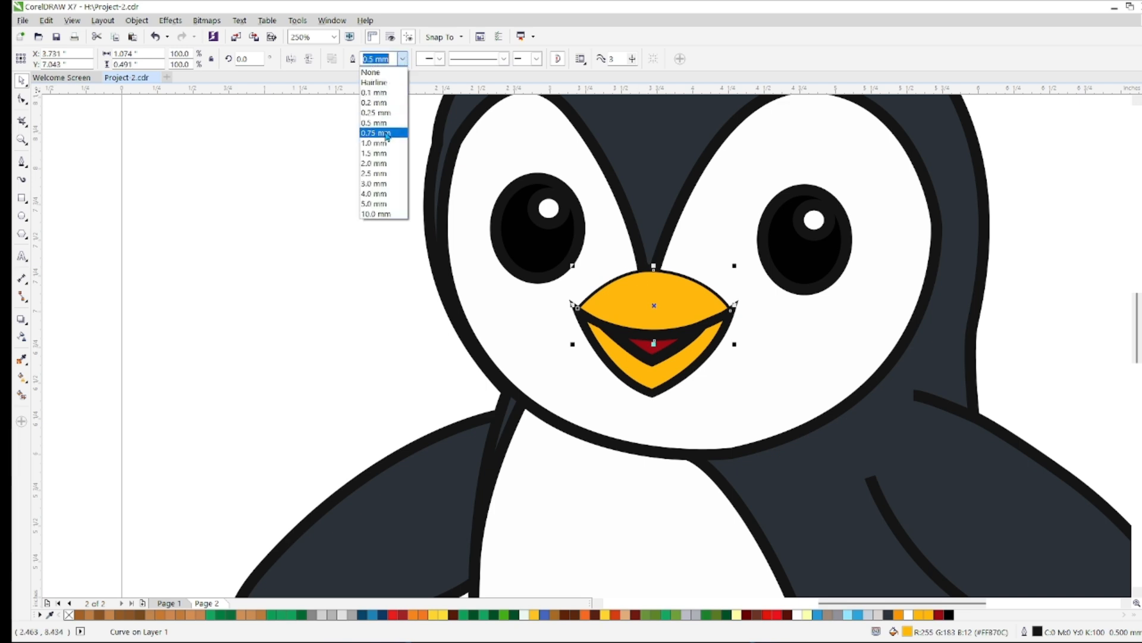
pyautogui.click(389, 132)
# Set the outline width of the lower beak and the red mouth shape to 0.75 mm
pyautogui.click(684, 375)
pyautogui.click(402, 59)
pyautogui.click(381, 133)
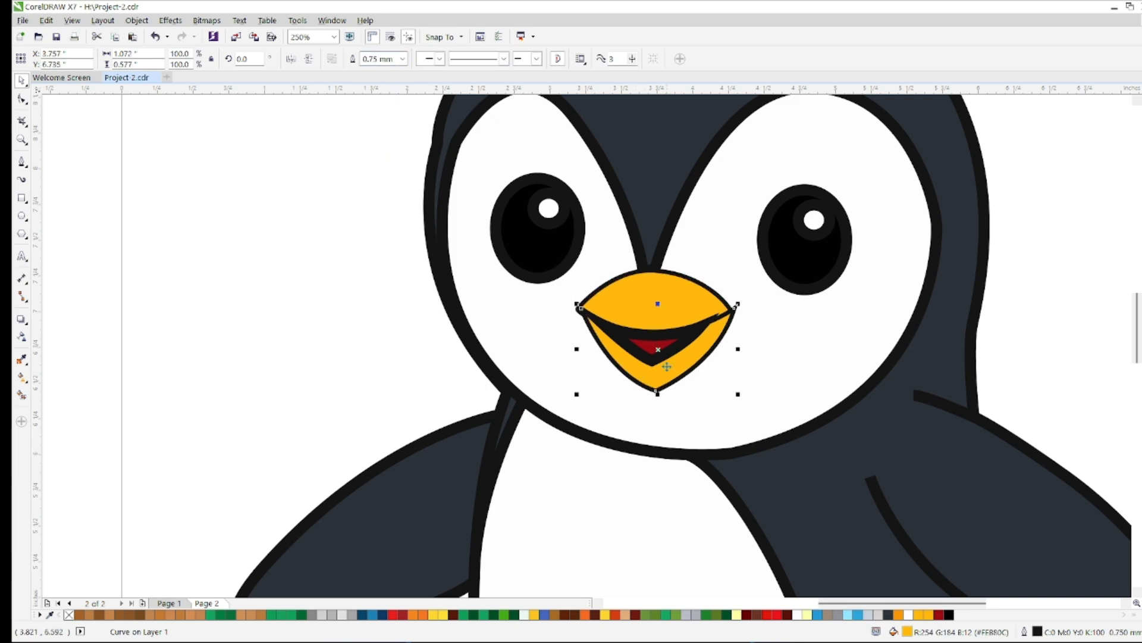
pyautogui.click(403, 59)
pyautogui.click(395, 133)
# Apply a thinner outline width to the small black circle around the white highlight of the eye beside the beak's right corner
pyautogui.click(815, 227)
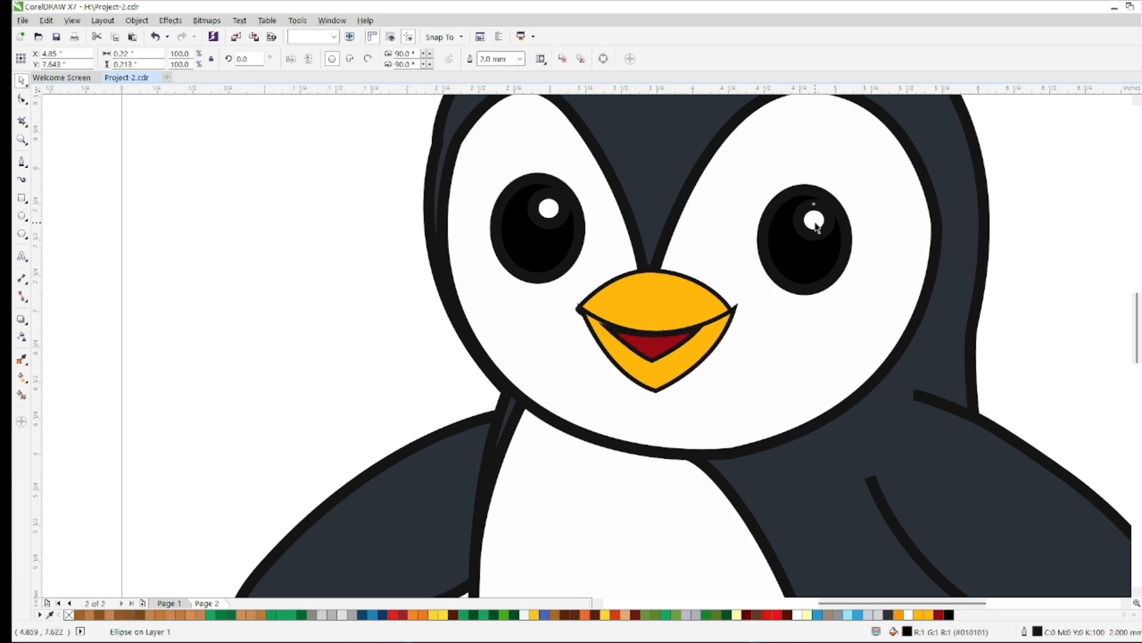
pyautogui.click(519, 59)
pyautogui.click(500, 125)
pyautogui.click(519, 60)
pyautogui.click(502, 133)
pyautogui.click(396, 367)
# Reshape the lower beak by moving its two upper corner nodes inward so they tuck under the upper beak's outline
pyautogui.scroll(2, 689, 334)
pyautogui.click(783, 288)
pyautogui.press('F10')
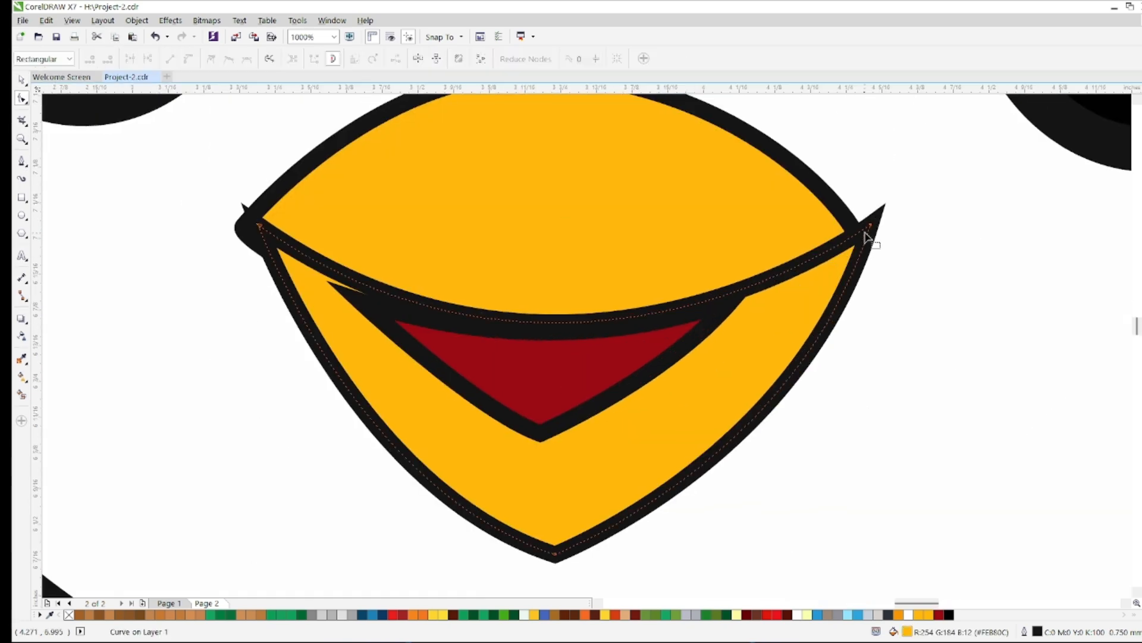
pyautogui.moveTo(869, 225); pyautogui.dragTo(852, 236)
pyautogui.doubleClick(261, 228)
pyautogui.hotkey('ctrl', 'z')
pyautogui.moveTo(260, 228); pyautogui.dragTo(267, 244)
pyautogui.moveTo(854, 237)
pyautogui.mouseDown()
pyautogui.moveTo(844, 246)
pyautogui.moveTo(854, 237)
pyautogui.mouseUp()
# Adjust the two upper corner nodes of the red mouth so its outline tips merge with the beak line, and deselect it
pyautogui.click(642, 356)
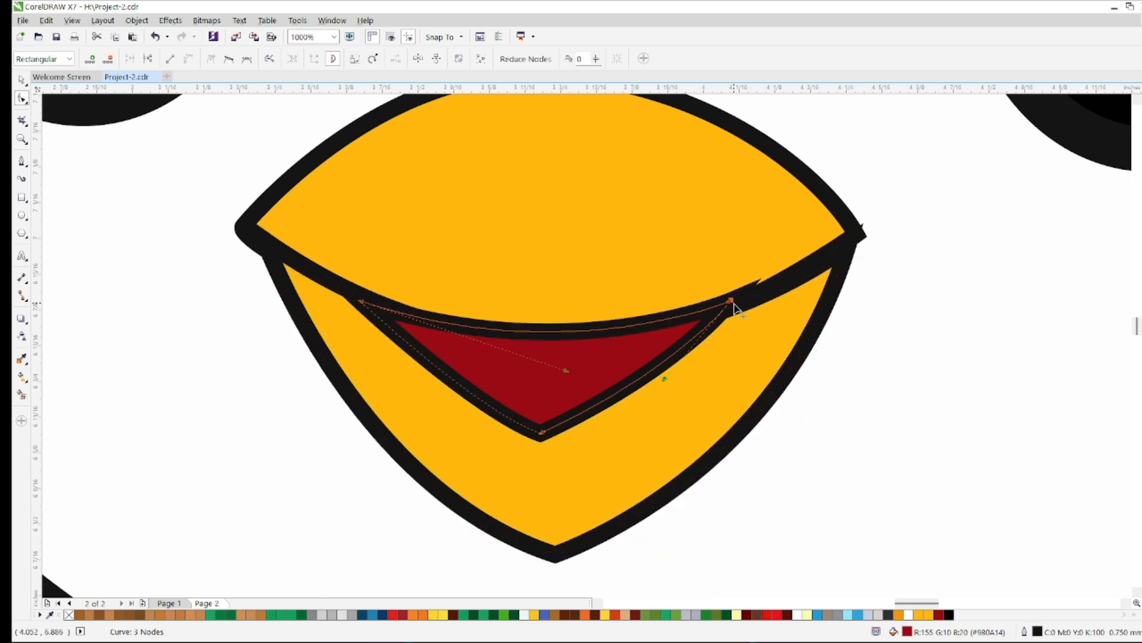
pyautogui.moveTo(733, 303); pyautogui.dragTo(739, 306)
pyautogui.moveTo(364, 303); pyautogui.dragTo(379, 304)
pyautogui.scroll(-5, 514, 321)
pyautogui.click(22, 79)
pyautogui.click(828, 438)
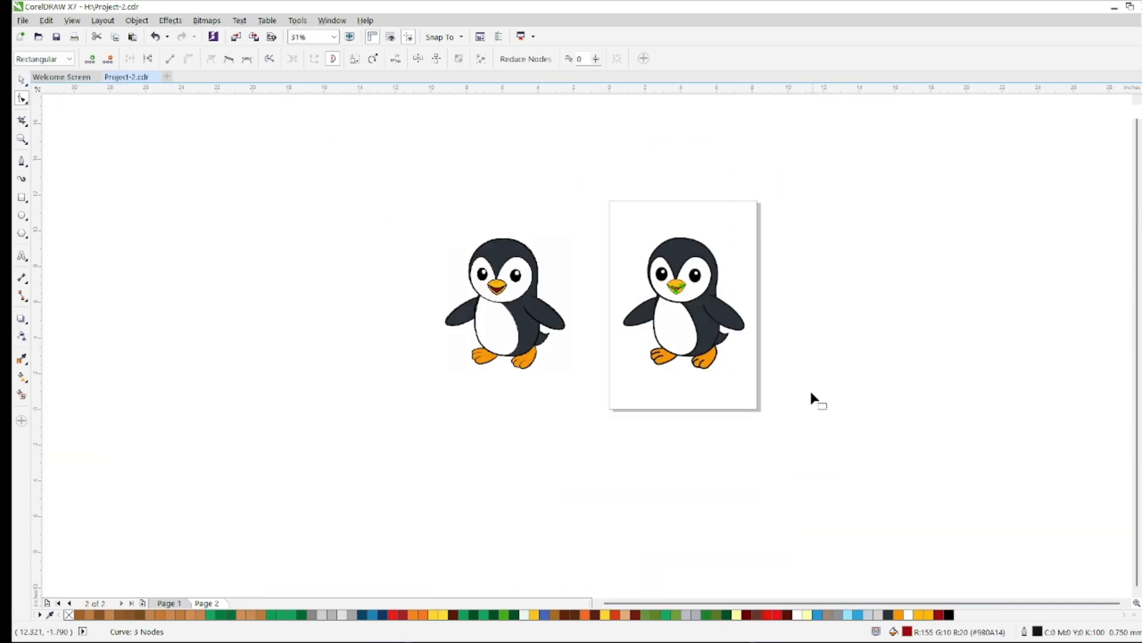